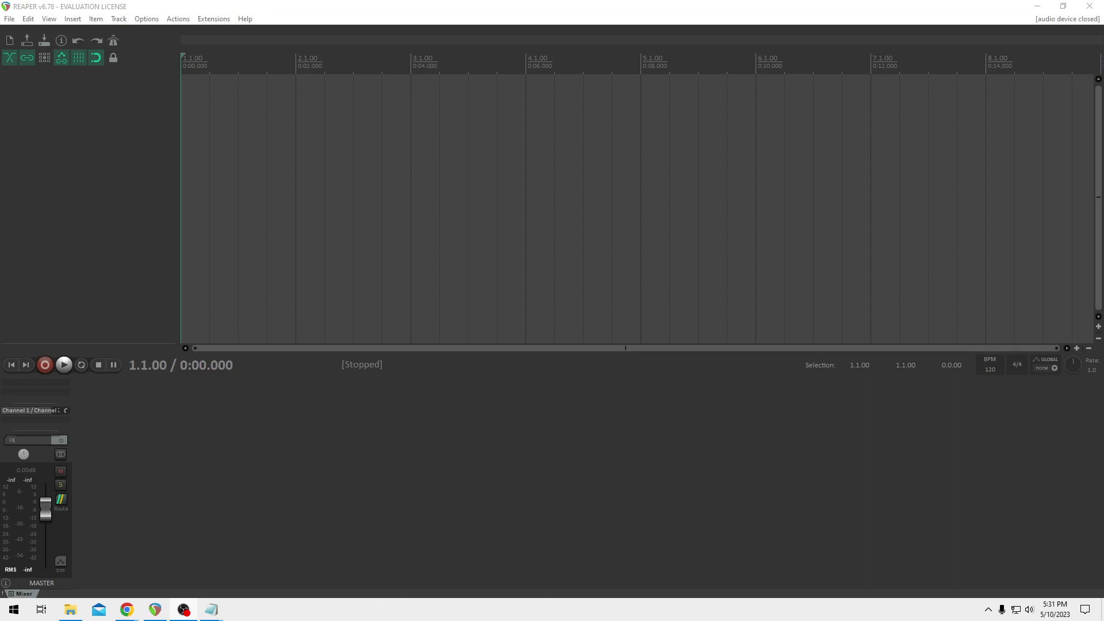
Start a new empty project and time-select the first bar, 1.1.00 to 2.1.00.
left_click(10, 18)
left_click(18, 30)
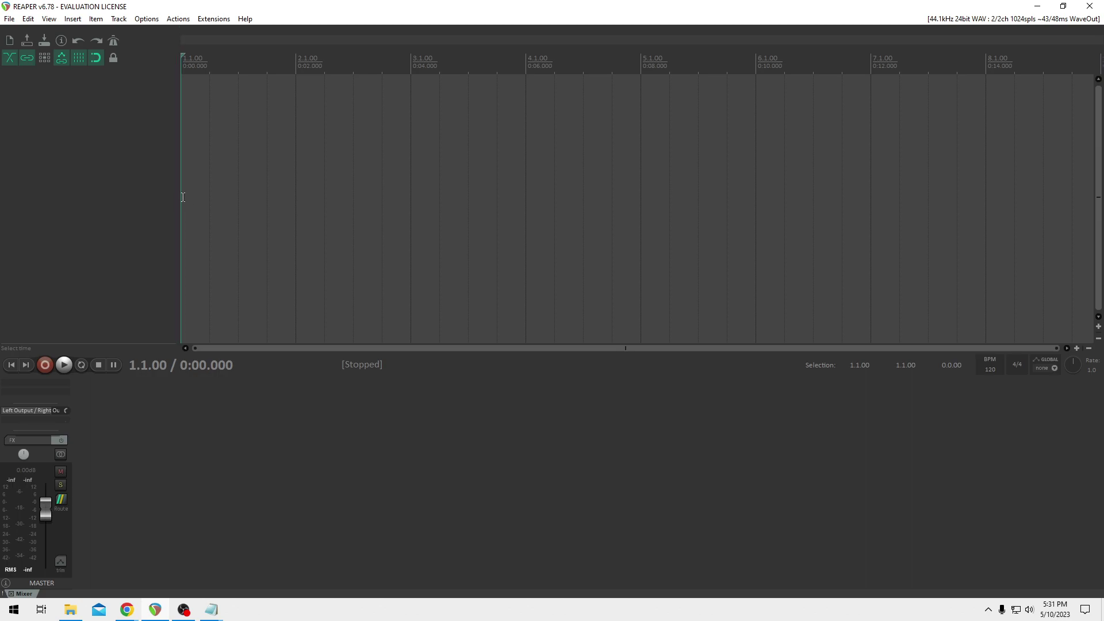
left_click_drag(185, 198, 290, 173)
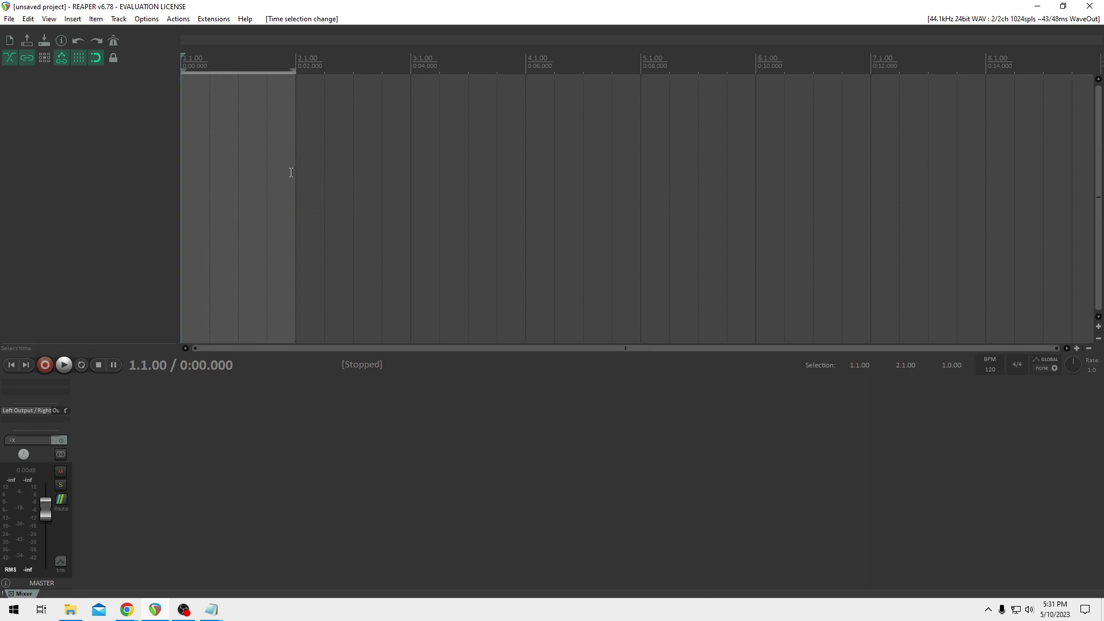
left_click(292, 173)
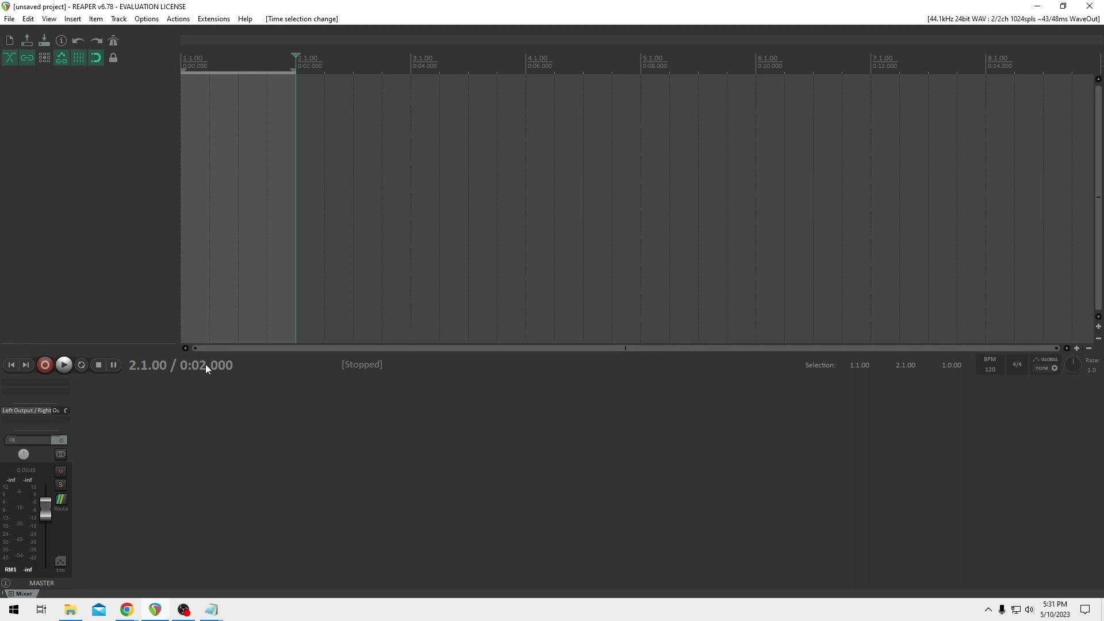
left_click(185, 250)
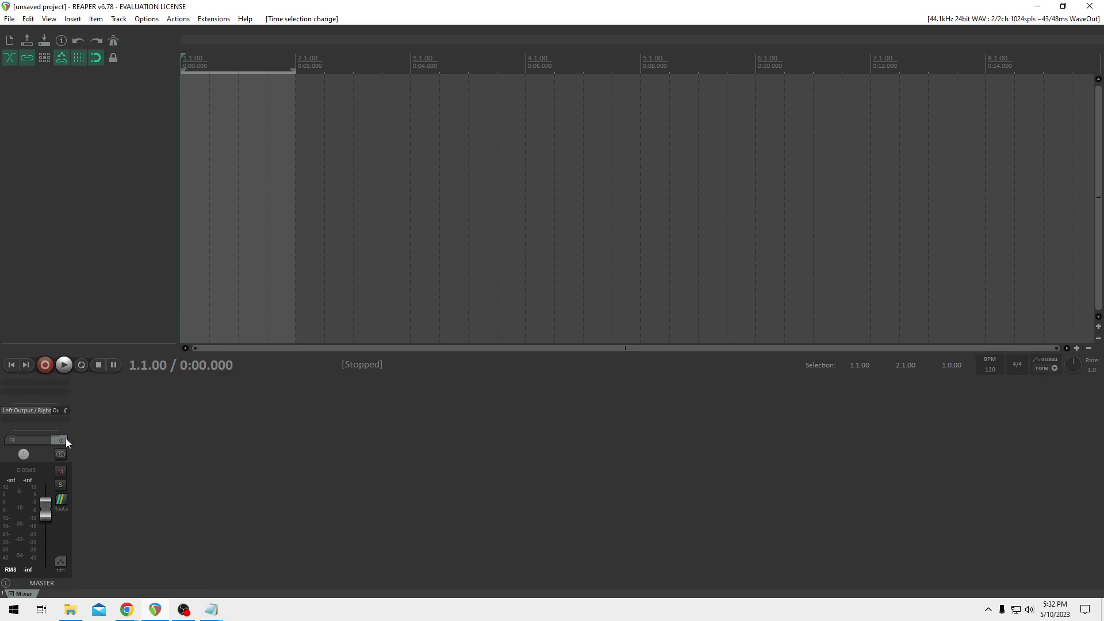
Add dearVR MONITOR to the master track's FX chain.
left_click(43, 386)
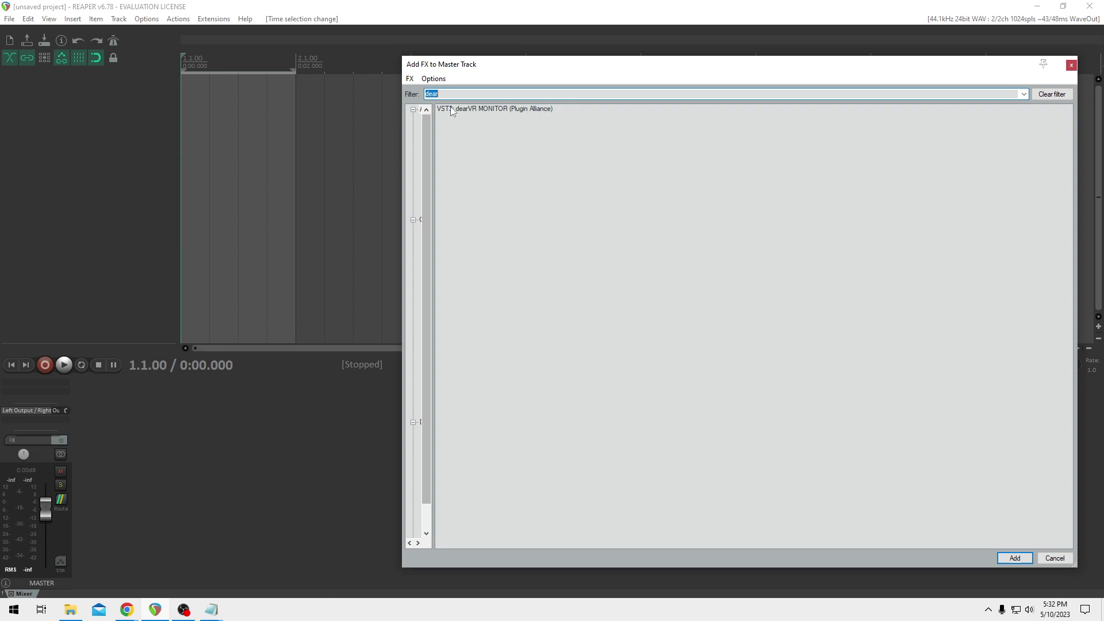
left_click_drag(457, 65, 463, 75)
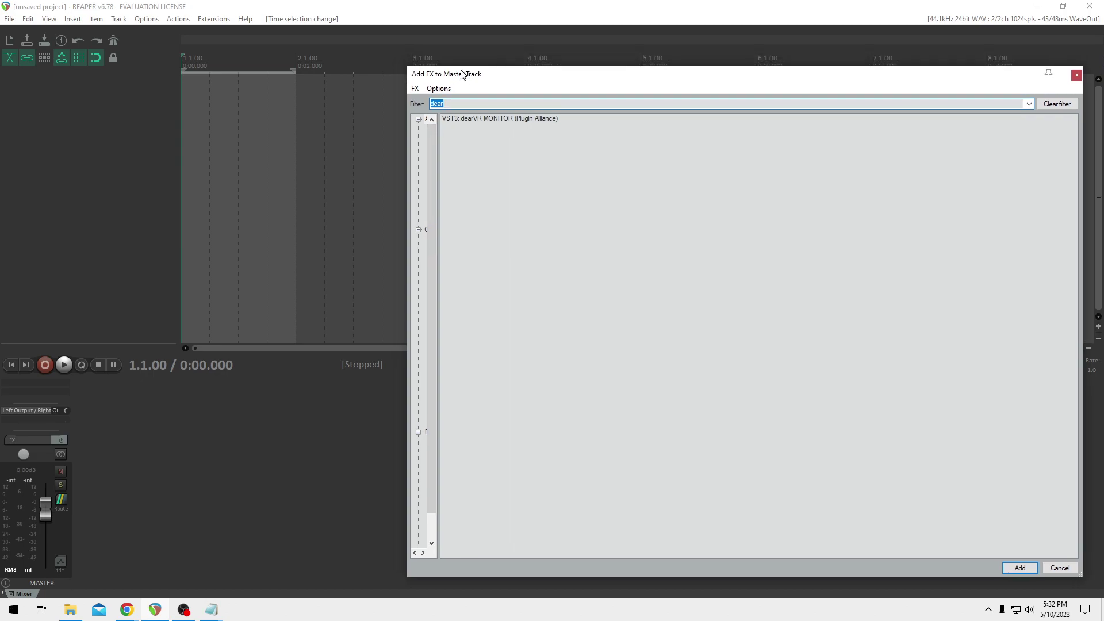
double_click(500, 119)
left_click_drag(465, 42, 912, 178)
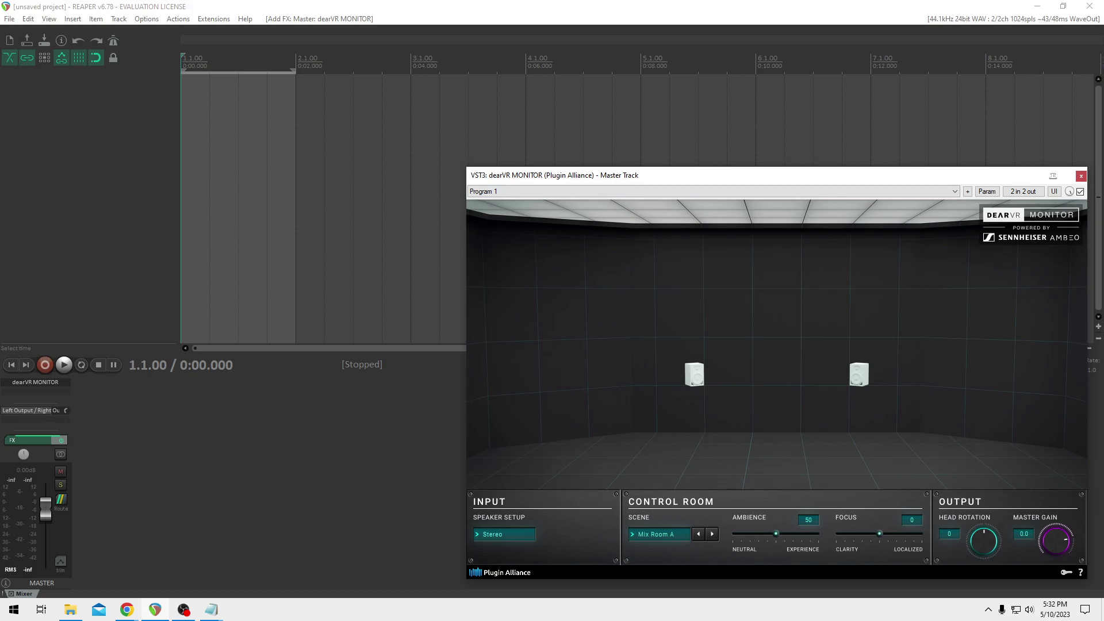
Drop the 5.1 Surround Sound AAC Test.aiff file onto track 1 at the project start.
left_click_drag(1103, 86, 189, 92)
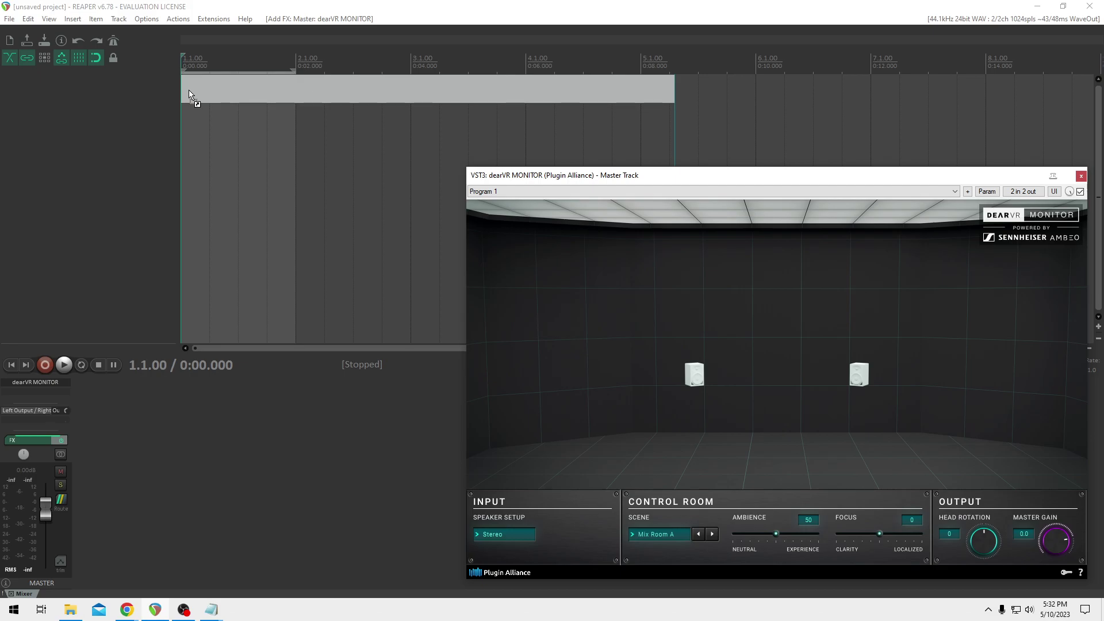
left_click_drag(190, 95, 189, 95)
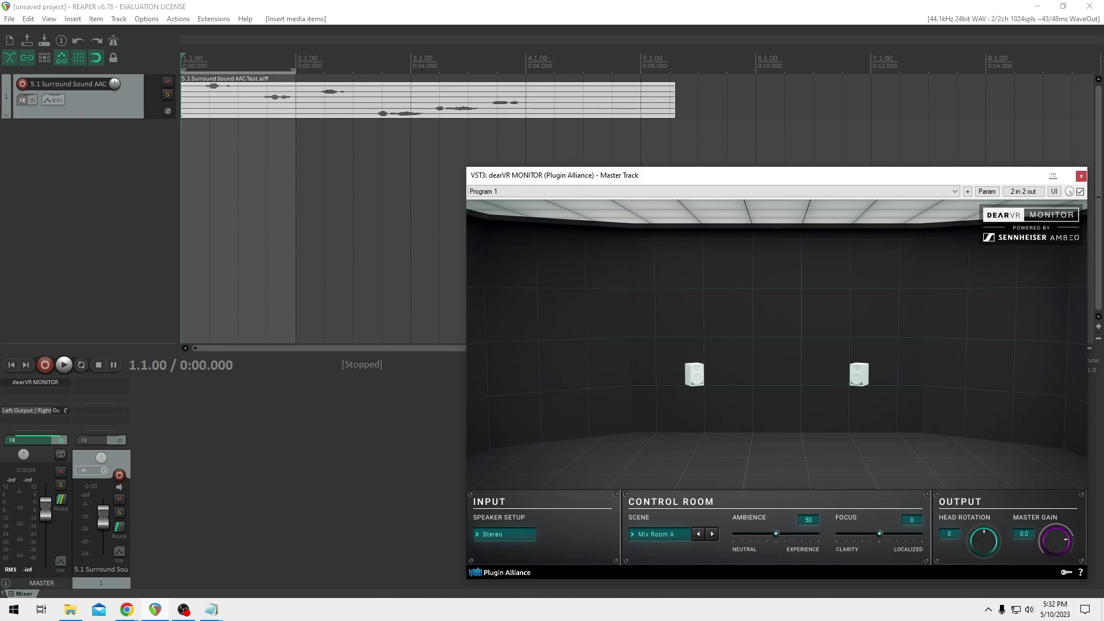
key("alt+Tab")
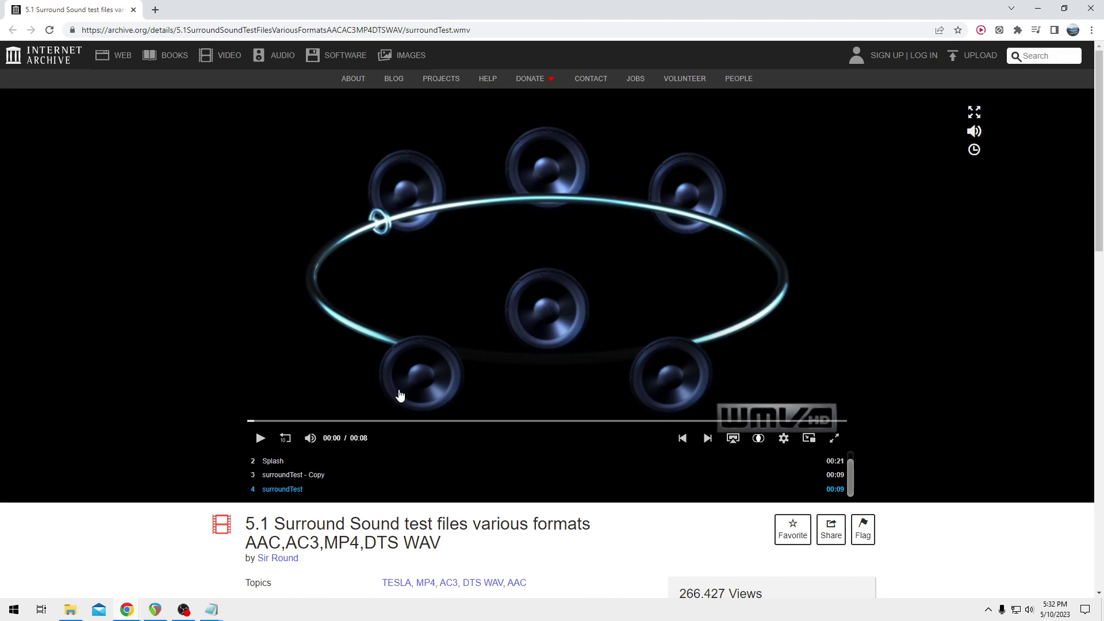
Scroll the archive page to Download Options and highlight the formats from AIFF to WINDOWS MEDIA.
scroll(990, 316, "down", 6)
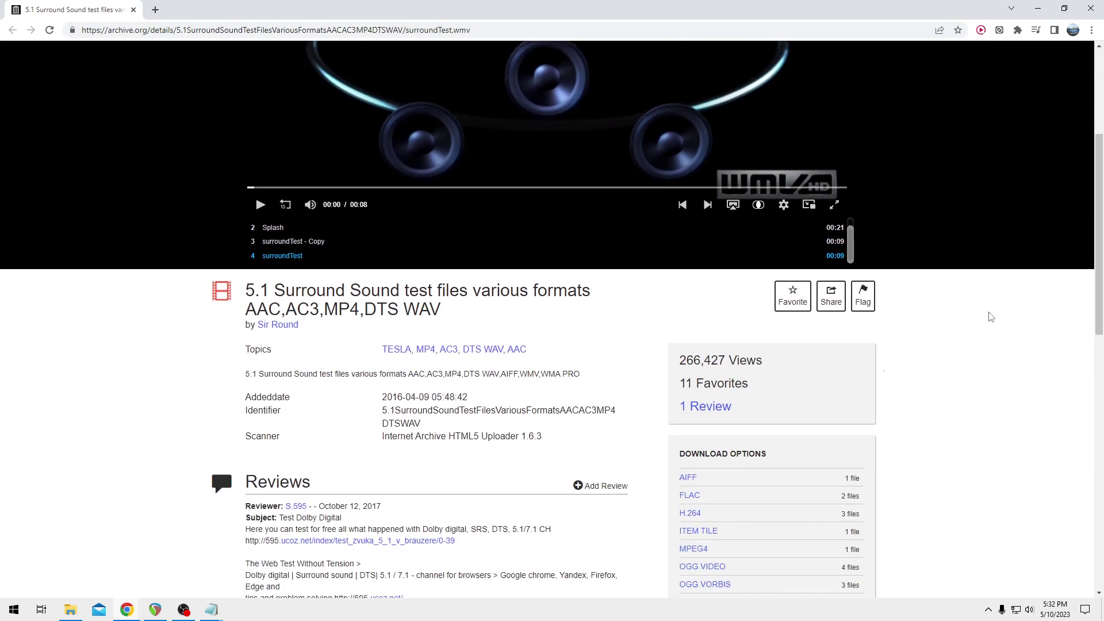
scroll(959, 391, "down", 1)
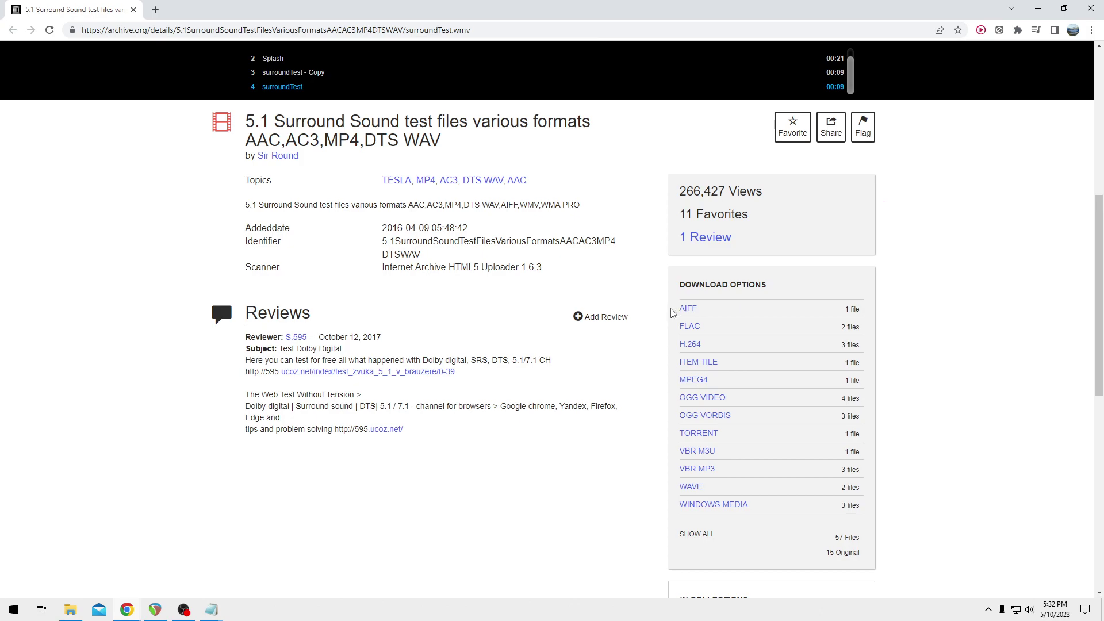
left_click_drag(676, 307, 769, 510)
left_click(673, 307)
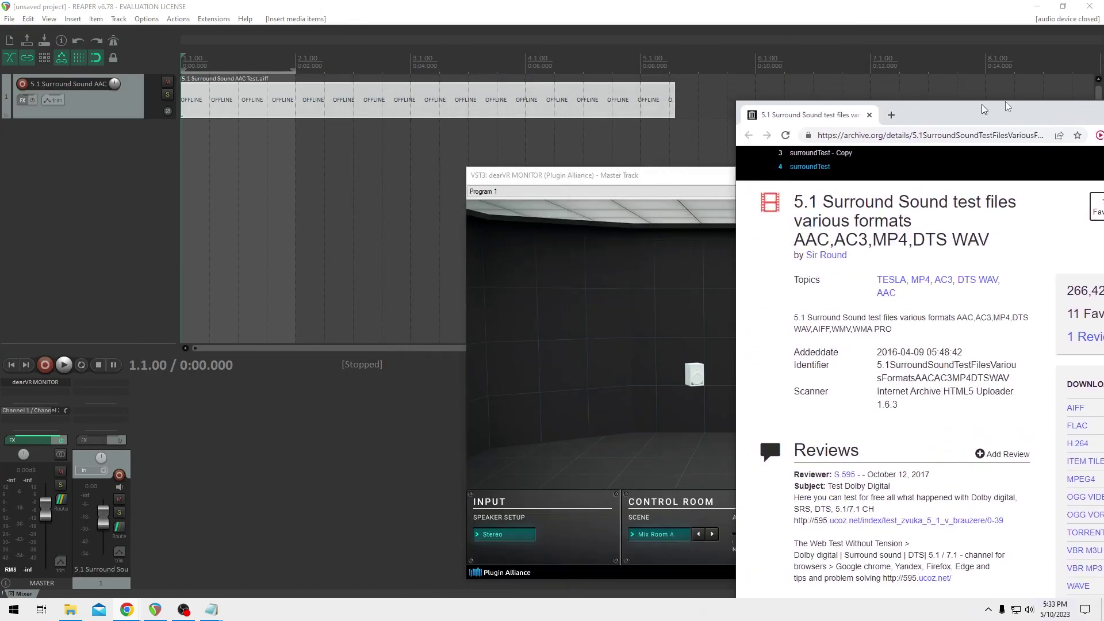
Set the master track to 6 channels so dearVR MONITOR runs 6 in 6 out.
left_click(919, 93)
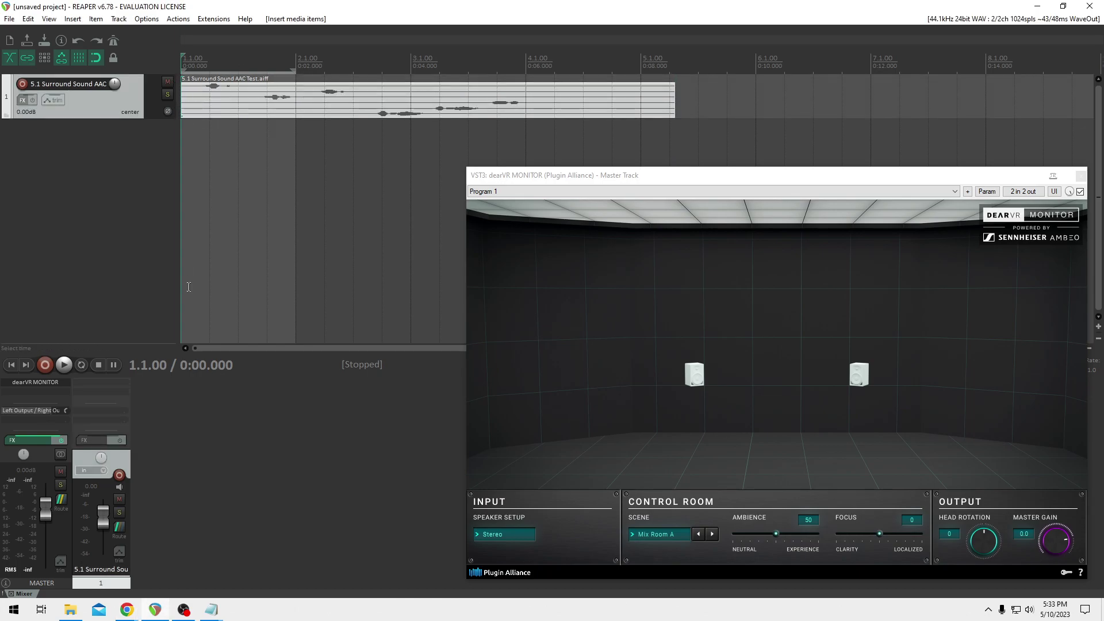
left_click_drag(600, 176, 581, 167)
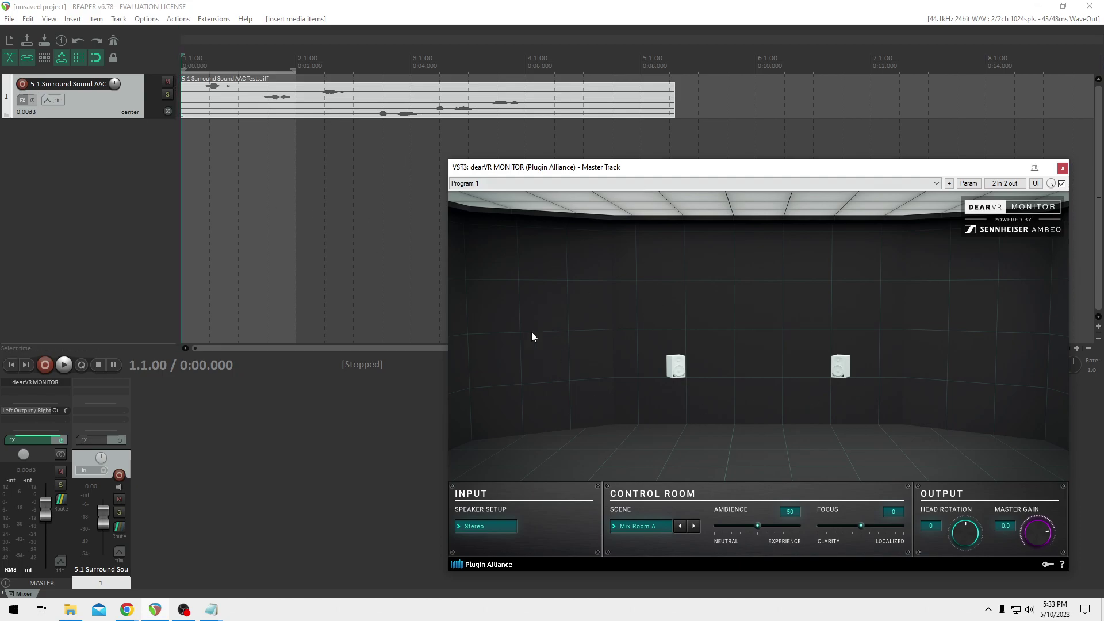
left_click(60, 499)
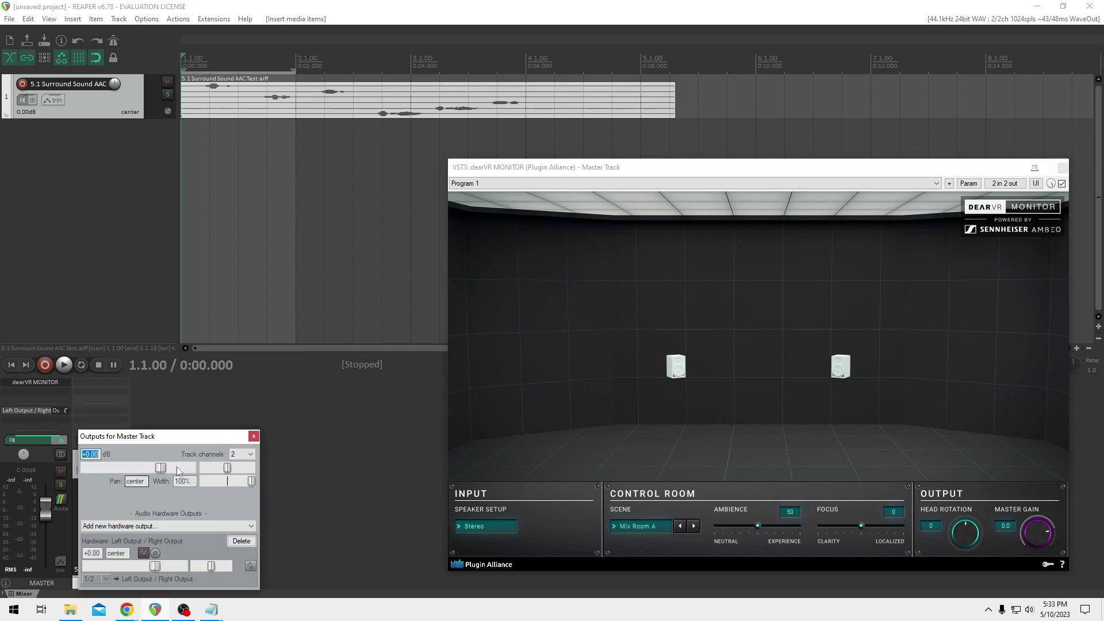
left_click(241, 454)
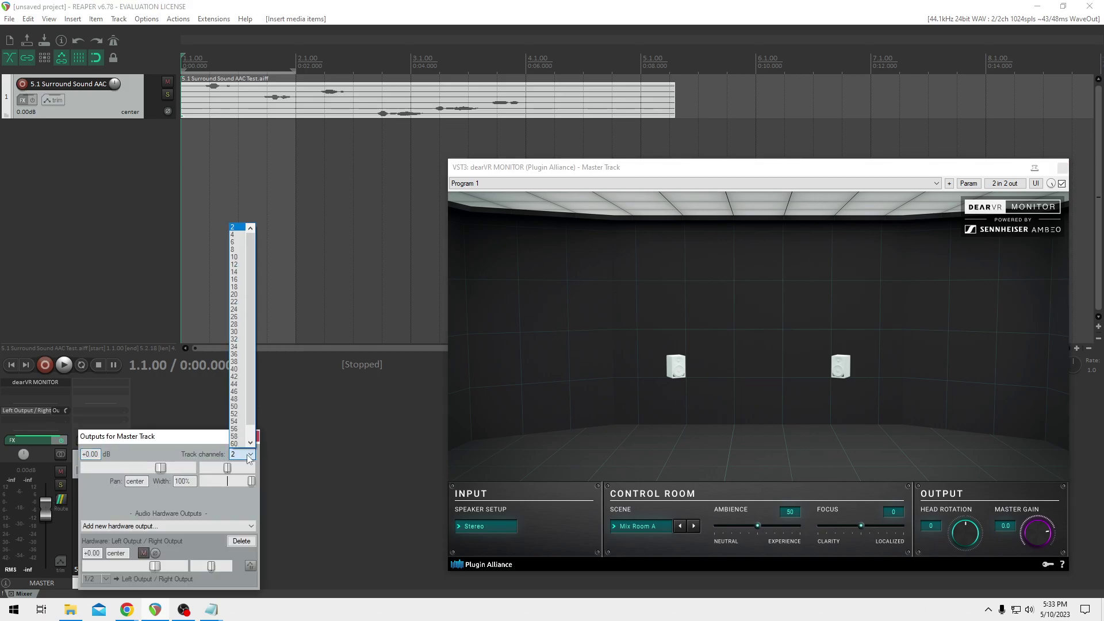
left_click(242, 242)
left_click_drag(234, 441, 257, 418)
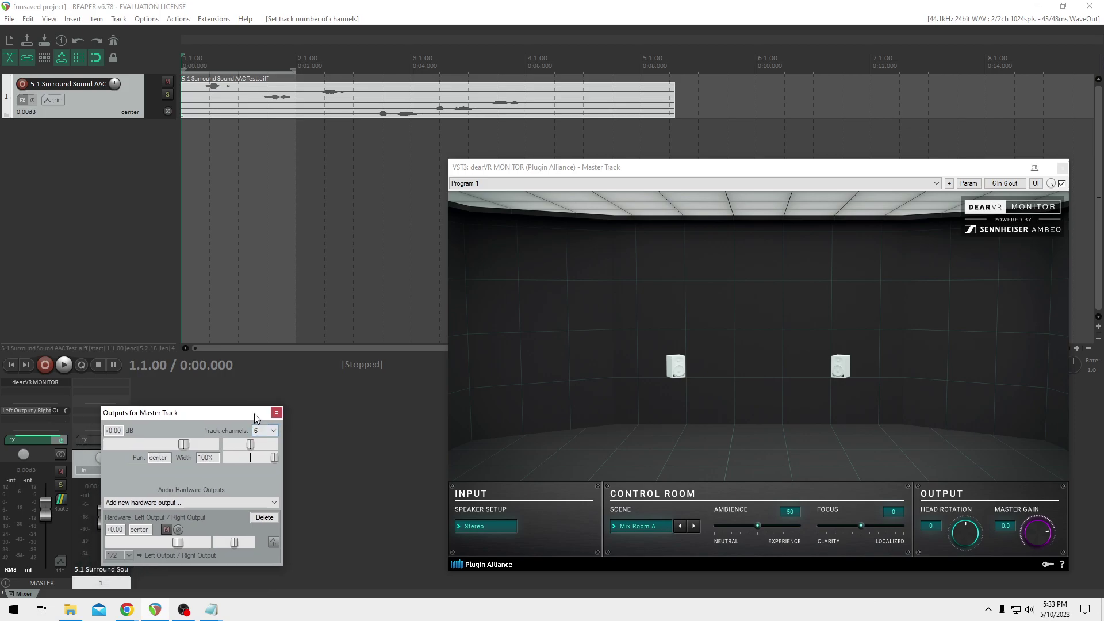
left_click(277, 413)
left_click(499, 525)
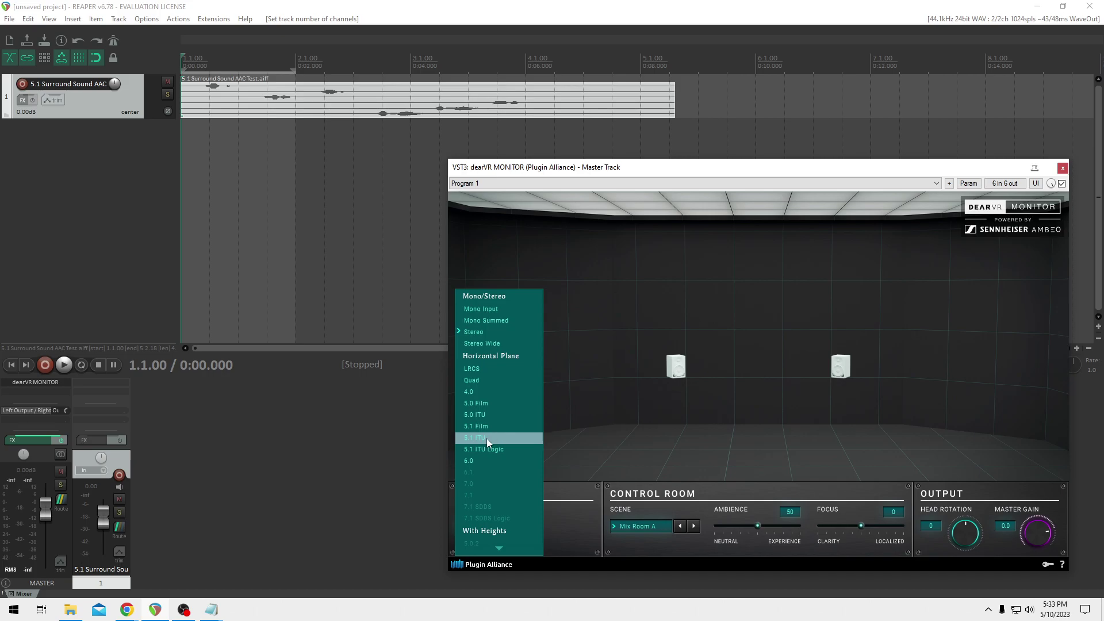
Set dearVR MONITOR's speaker setup to 5.1 ITU and its scene to Analytic Dry.
left_click(486, 438)
left_click_drag(617, 171, 517, 153)
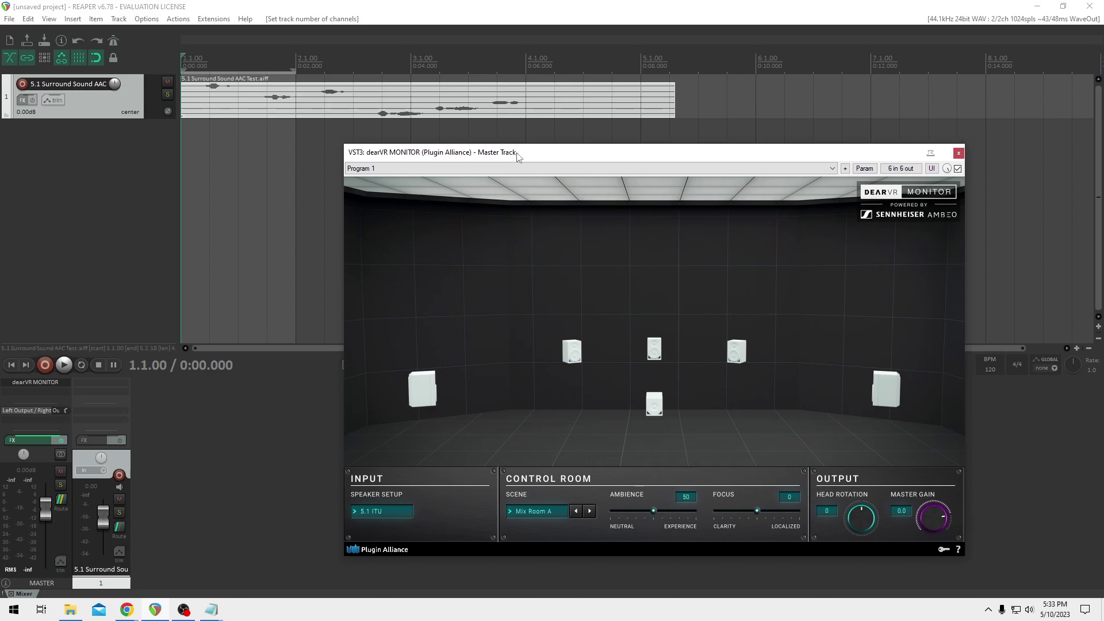
left_click(533, 512)
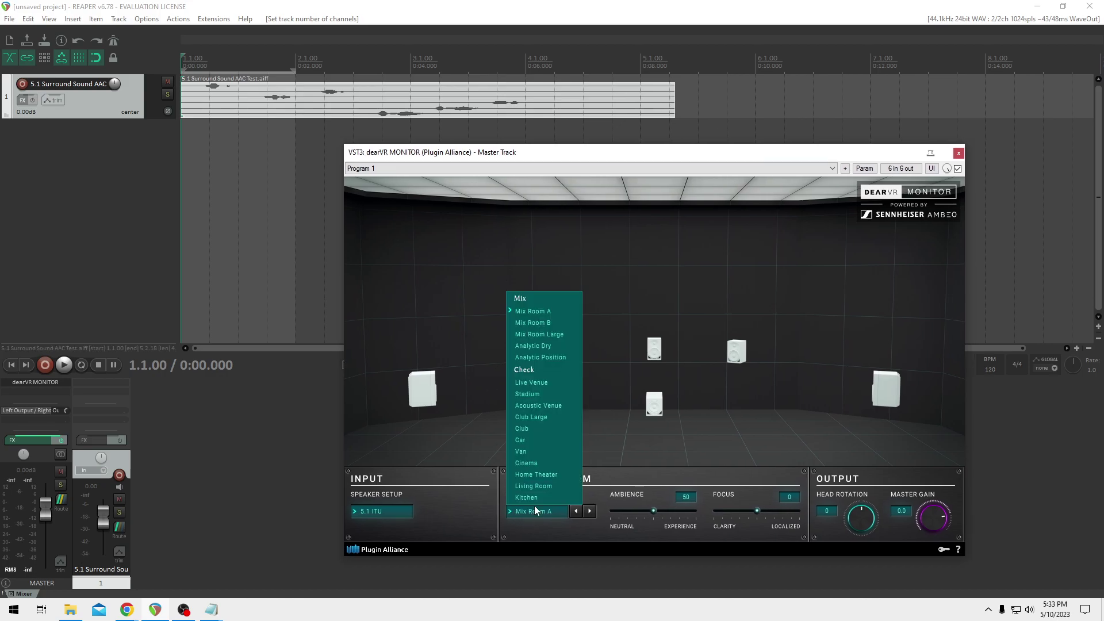
left_click(548, 347)
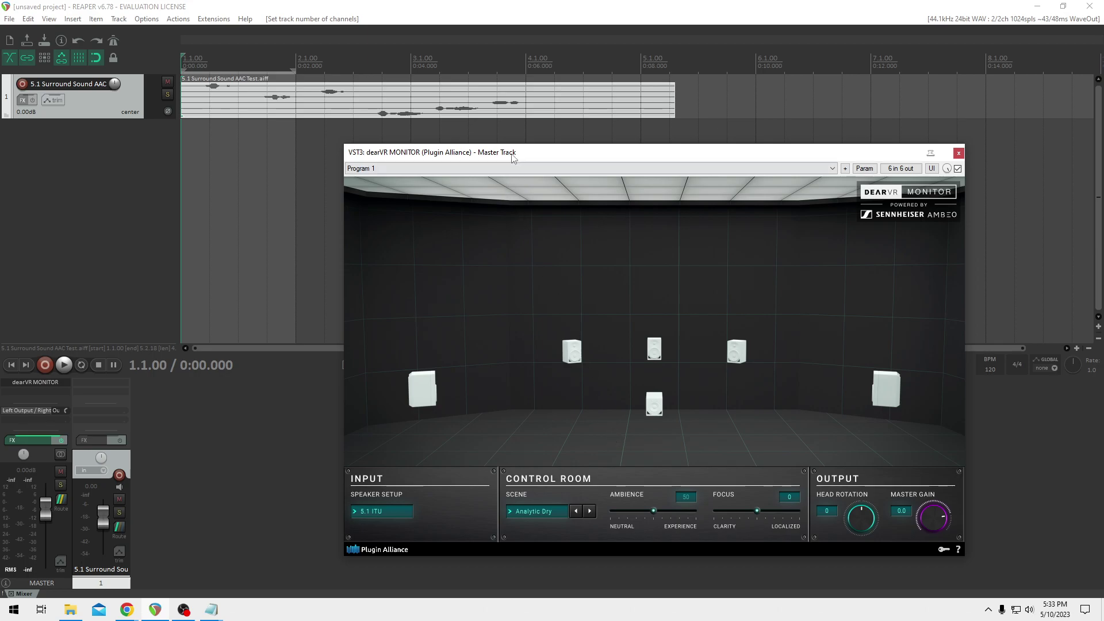
left_click_drag(515, 154, 470, 171)
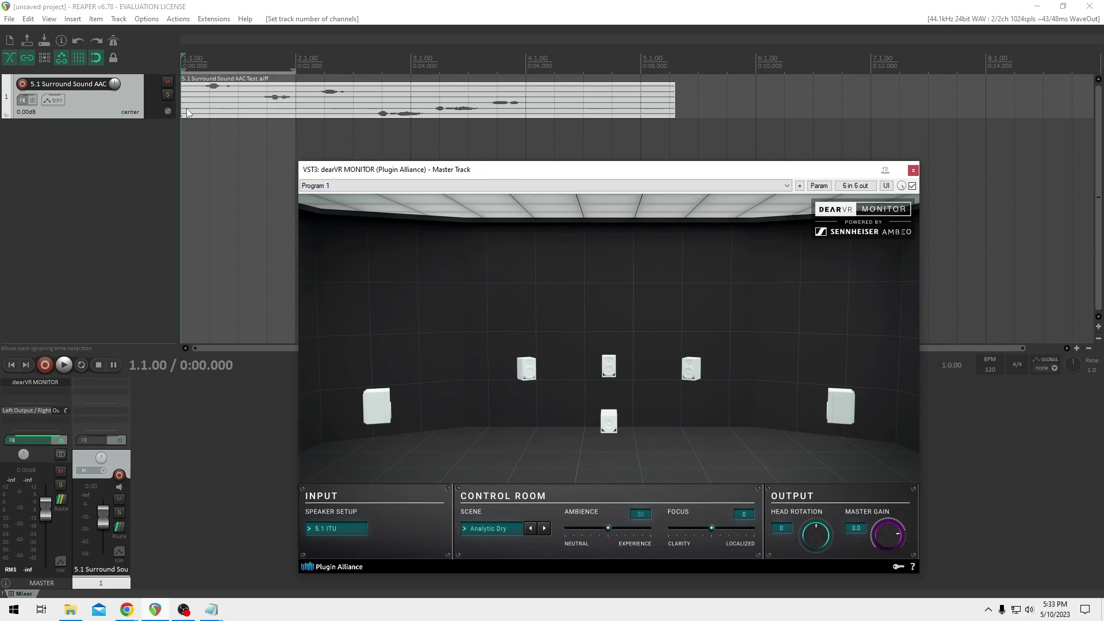
Raise the Master Gain to 9.6 and briefly play the surround clip.
left_click_drag(885, 536, 878, 518)
scroll(877, 534, "up", 4)
scroll(877, 534, "down", 1)
key("space")
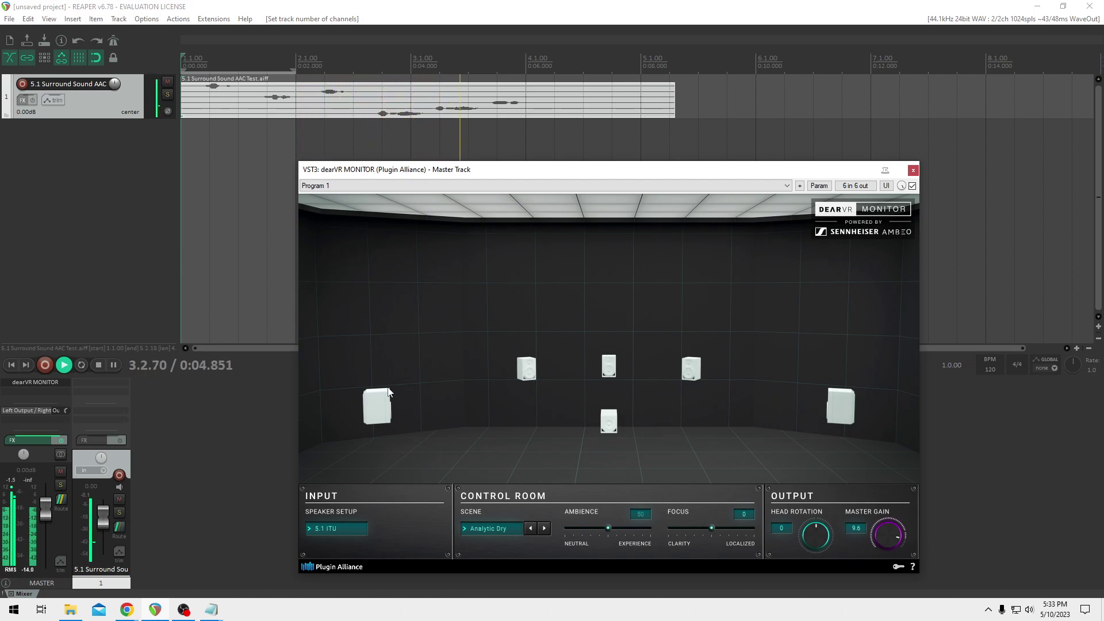
key("space")
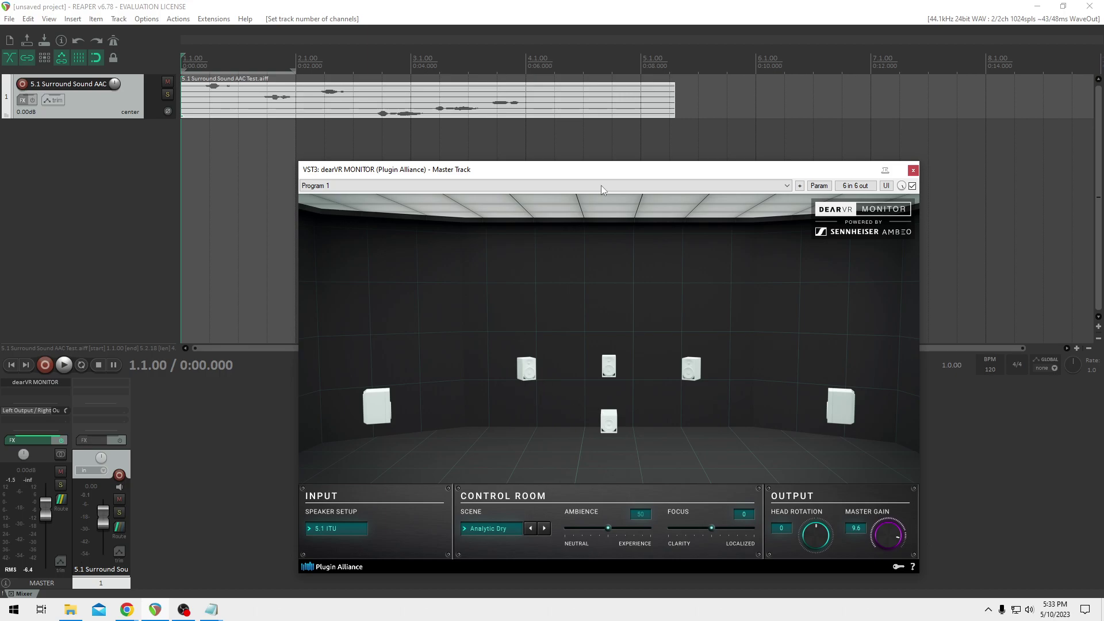
Close the current project without saving its changes.
left_click(10, 19)
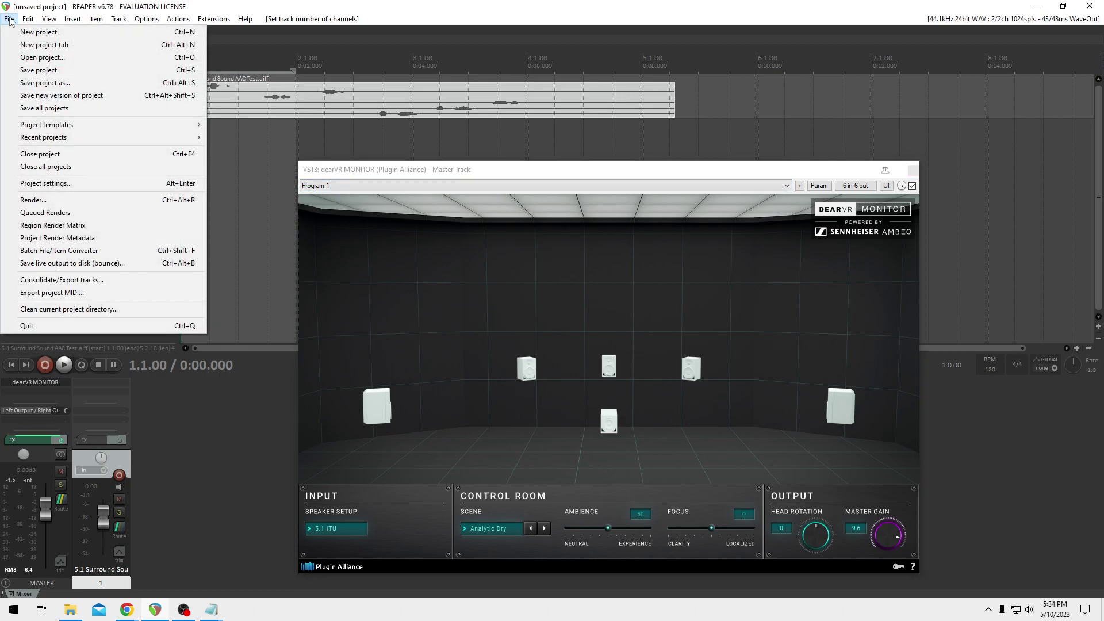
left_click(10, 19)
left_click(10, 19)
left_click(352, 107)
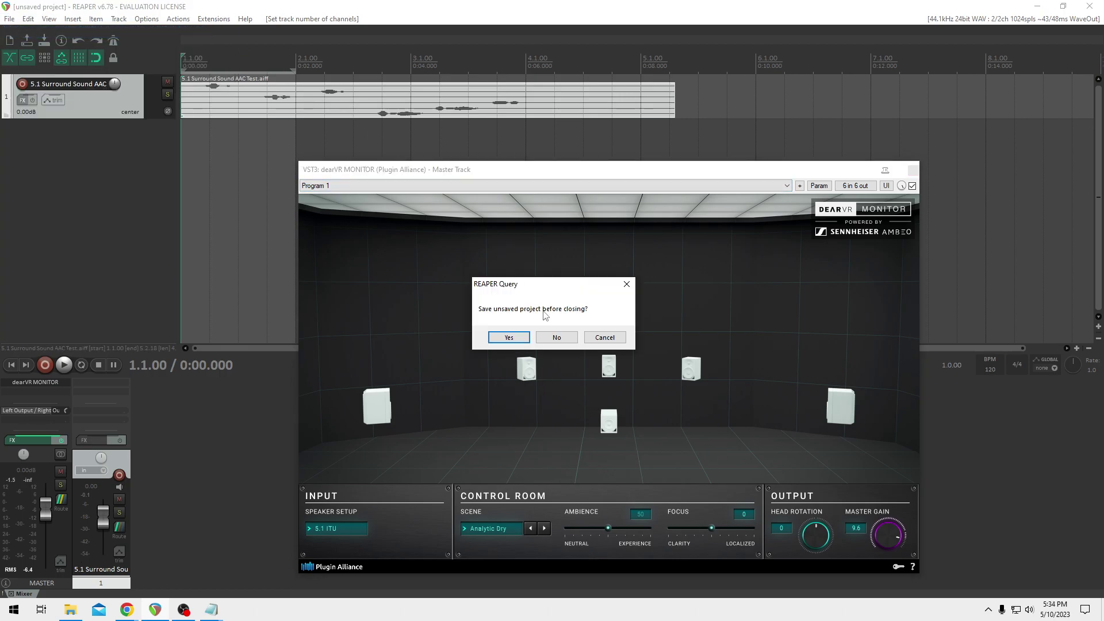
left_click(552, 336)
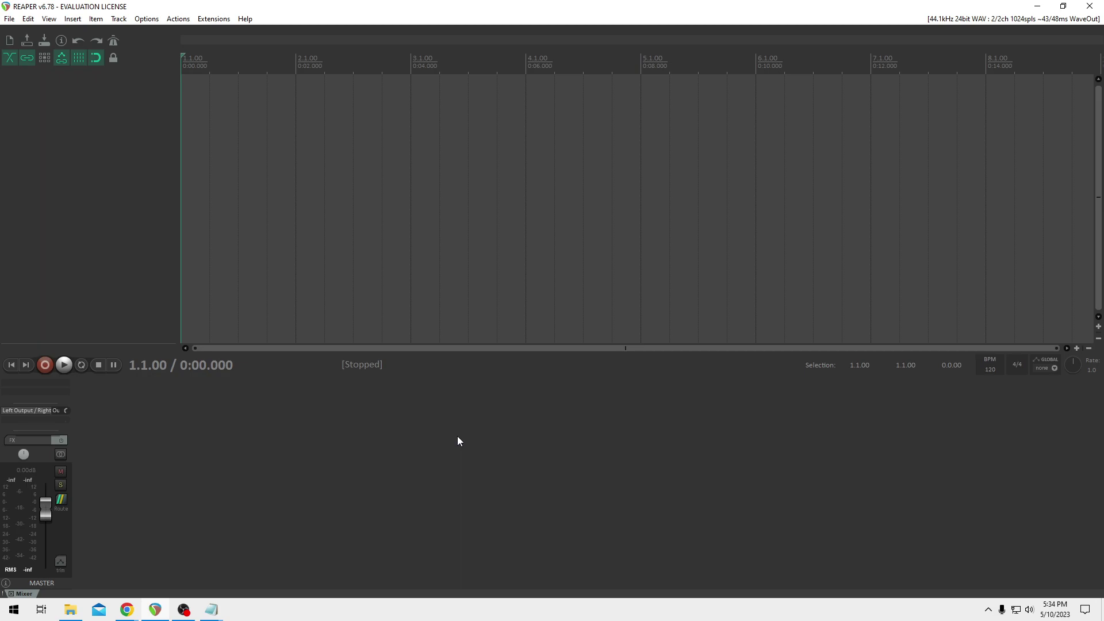
Set the new project's master track to 6 track channels.
left_click(61, 500)
left_click_drag(209, 433, 233, 412)
left_click(272, 432)
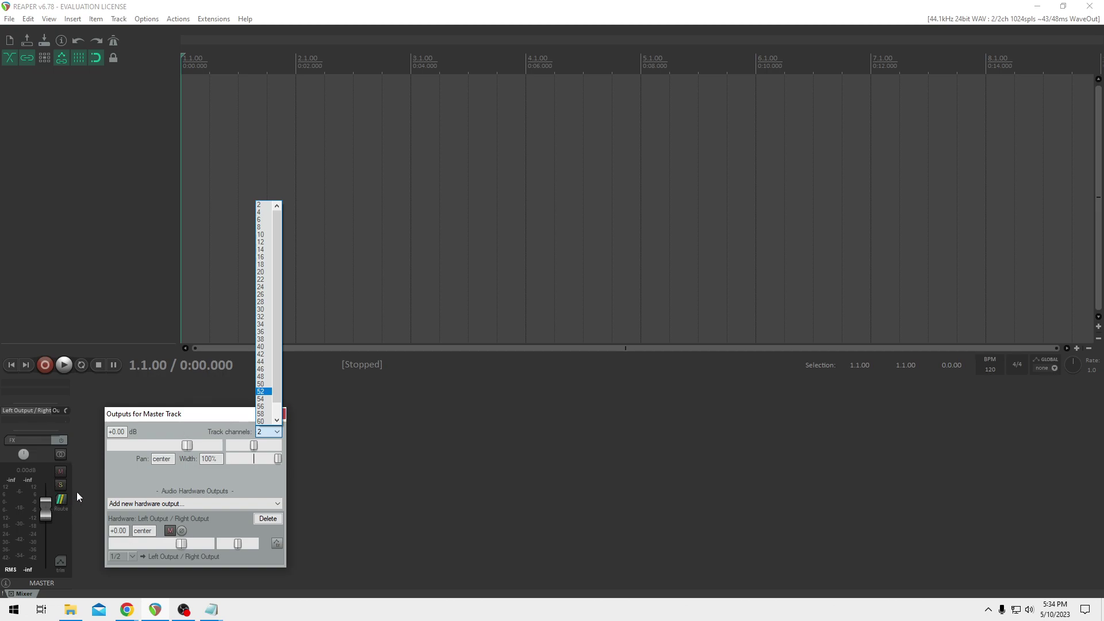
left_click(171, 414)
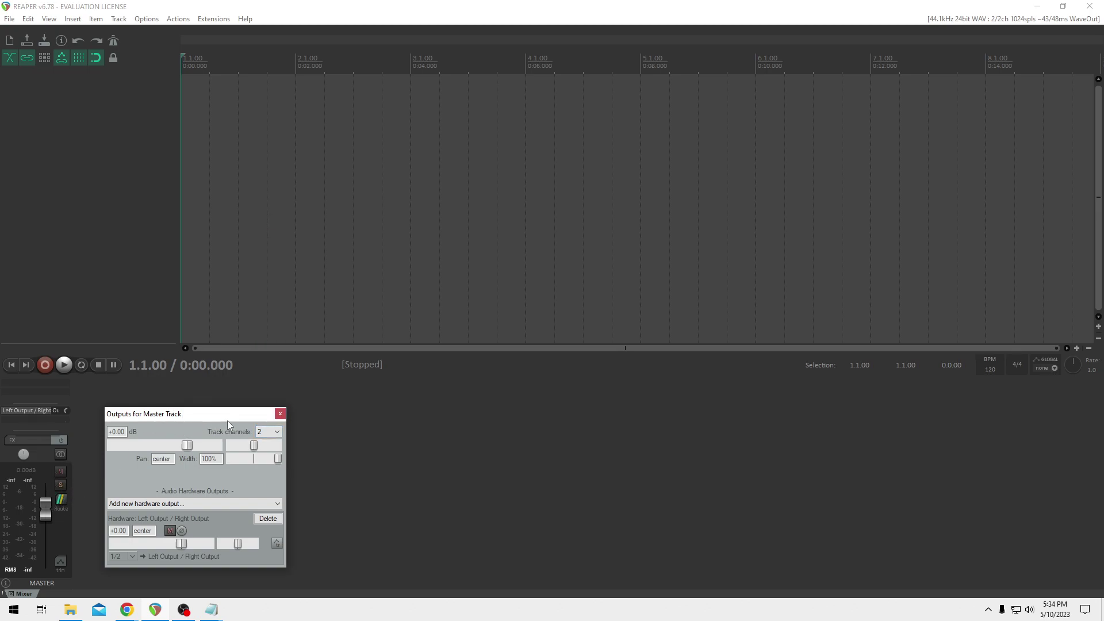
left_click(268, 431)
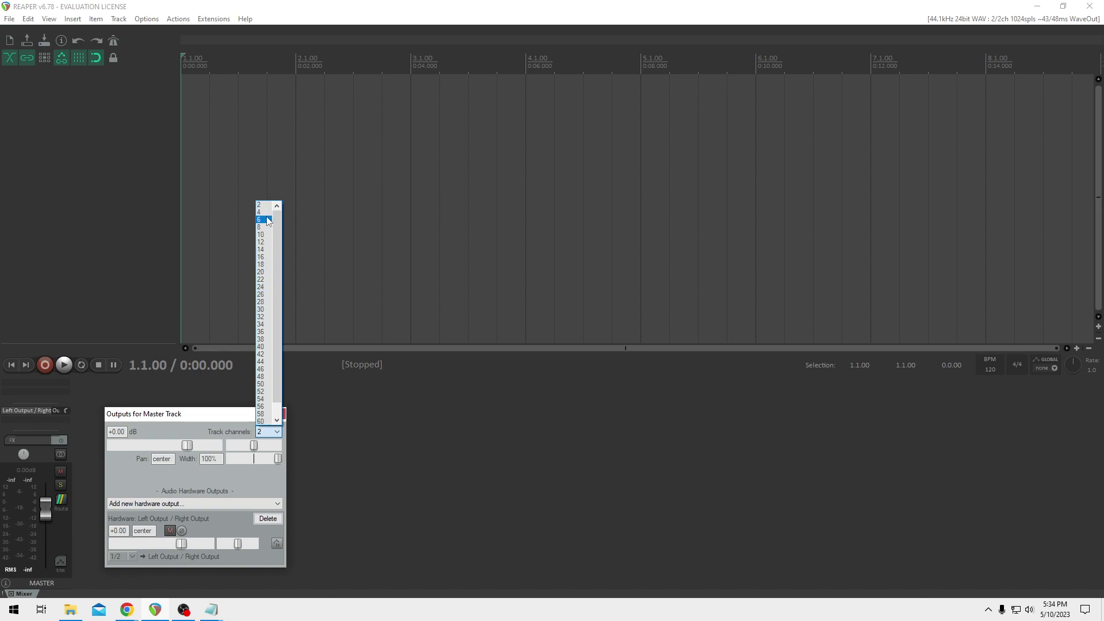
scroll(267, 368, "down", 1)
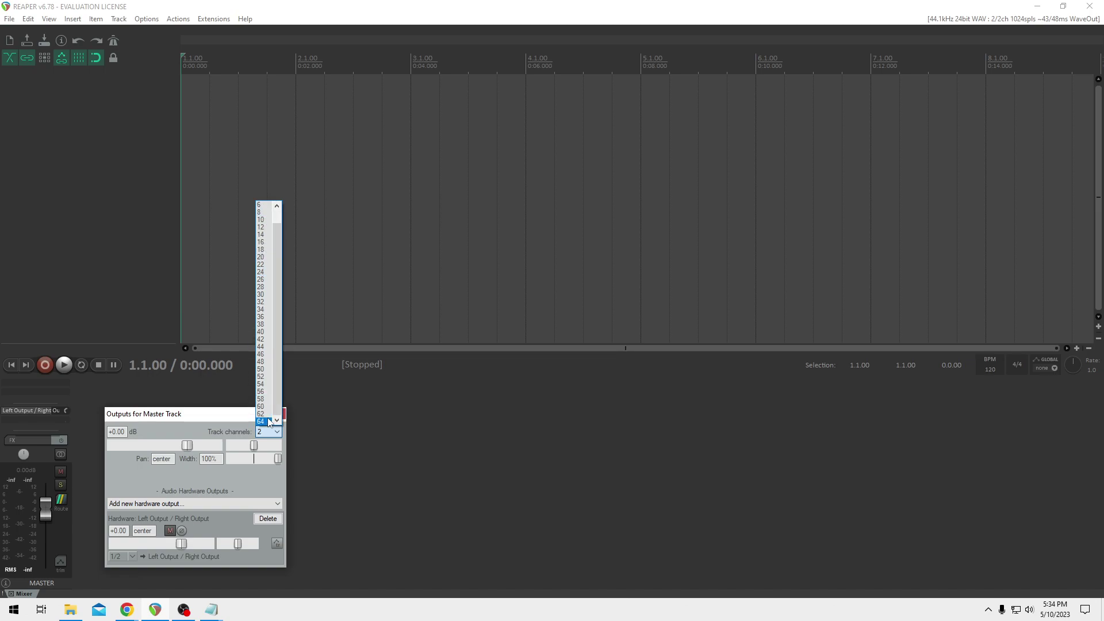
scroll(265, 230, "up", 1)
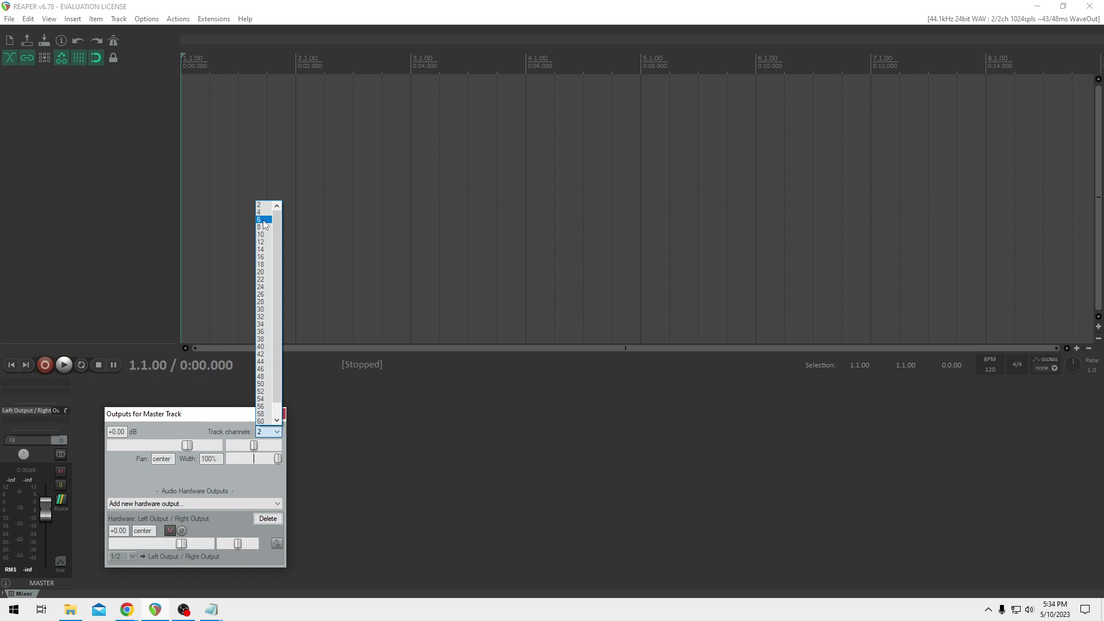
left_click(264, 220)
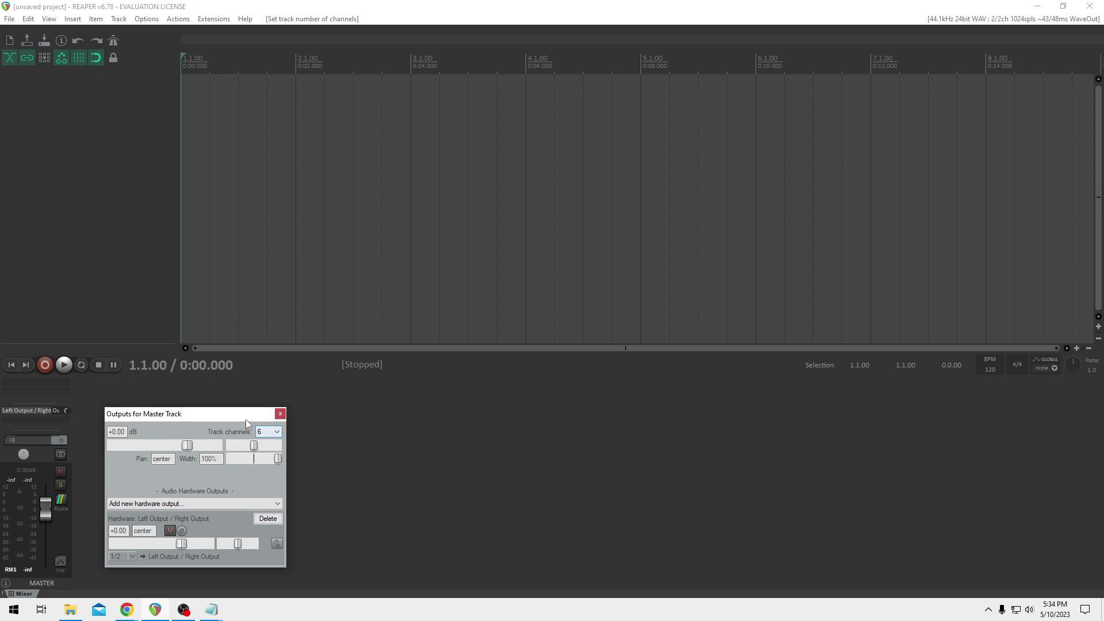
left_click(264, 432)
scroll(256, 240, "up", 2)
scroll(256, 240, "up", 1)
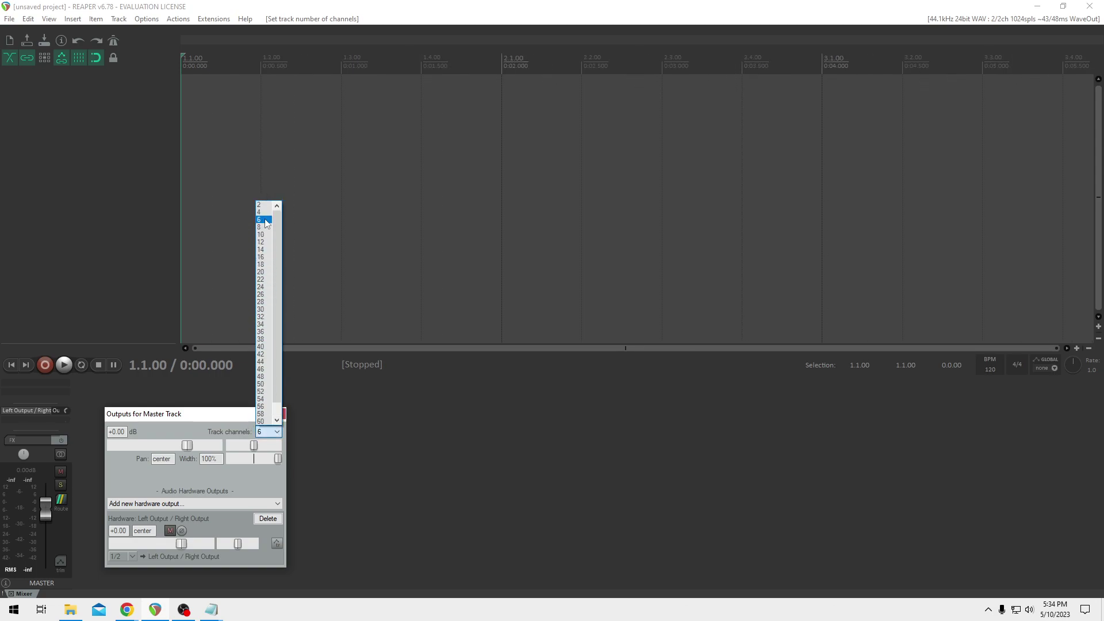
left_click(261, 219)
Insert a new empty track 1.
left_click(283, 414)
right_click(108, 240)
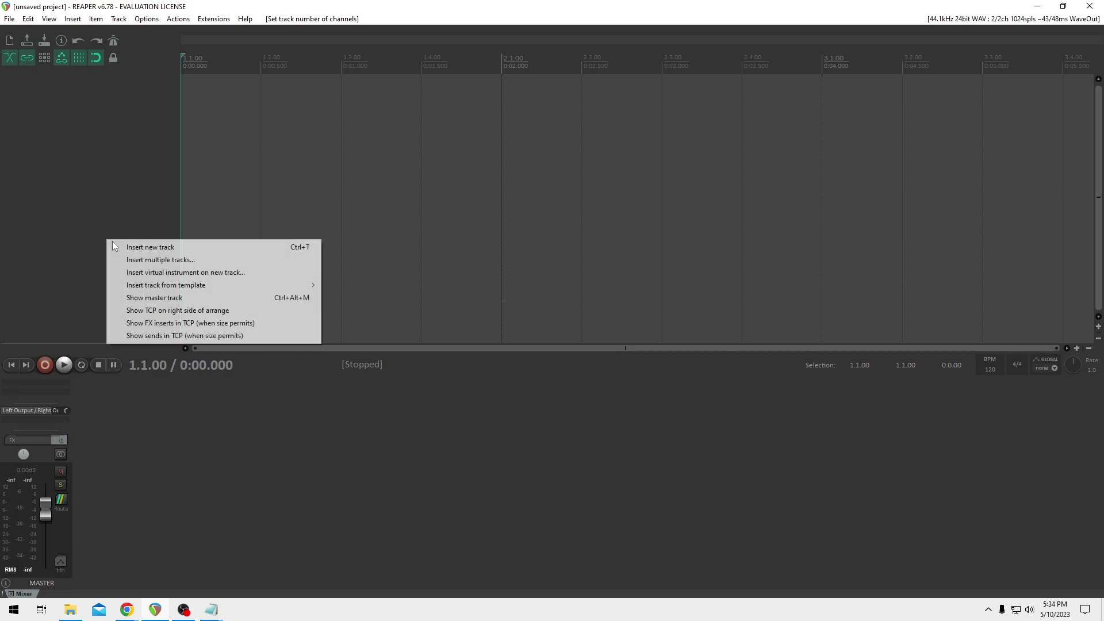
left_click(123, 245)
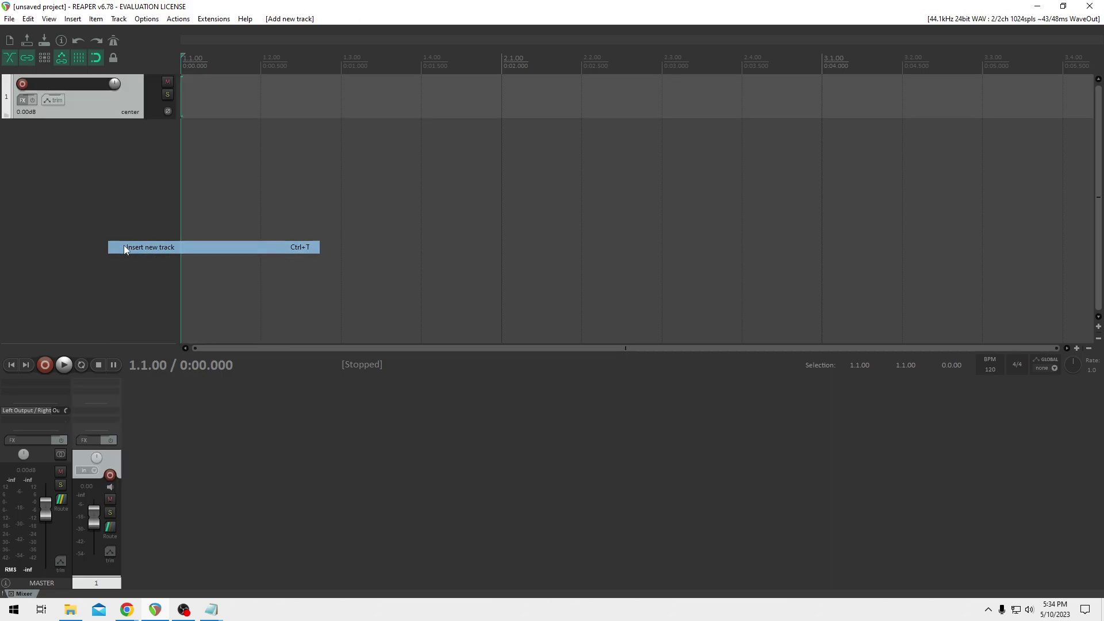
Keep track 1's master send on channels 1-2 and confirm the master's 6 channels.
left_click(112, 527)
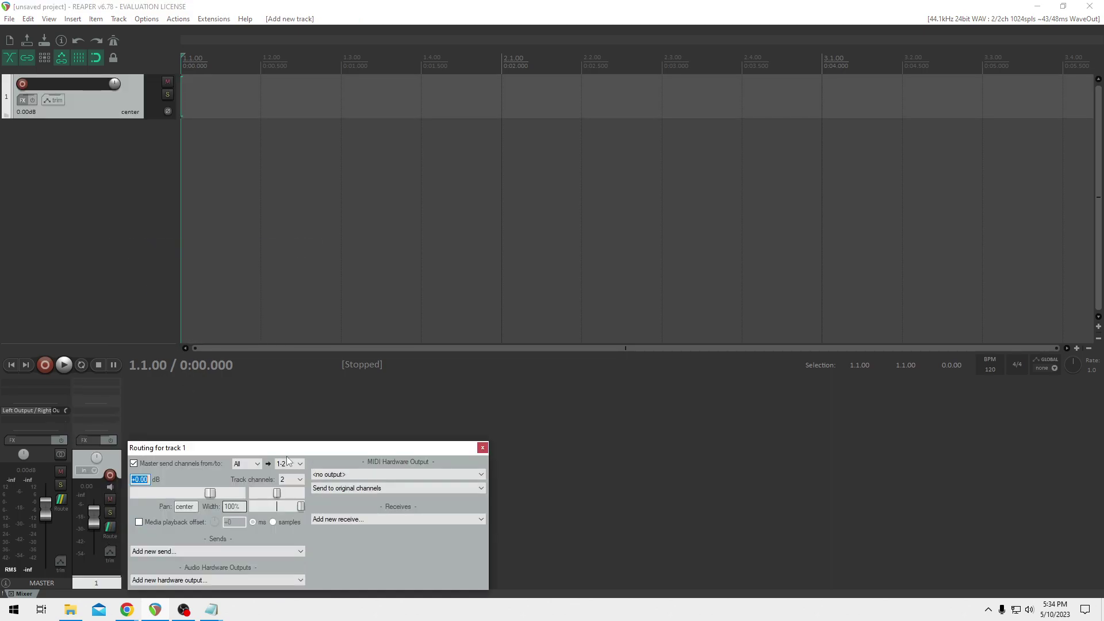
left_click(297, 464)
left_click(284, 475)
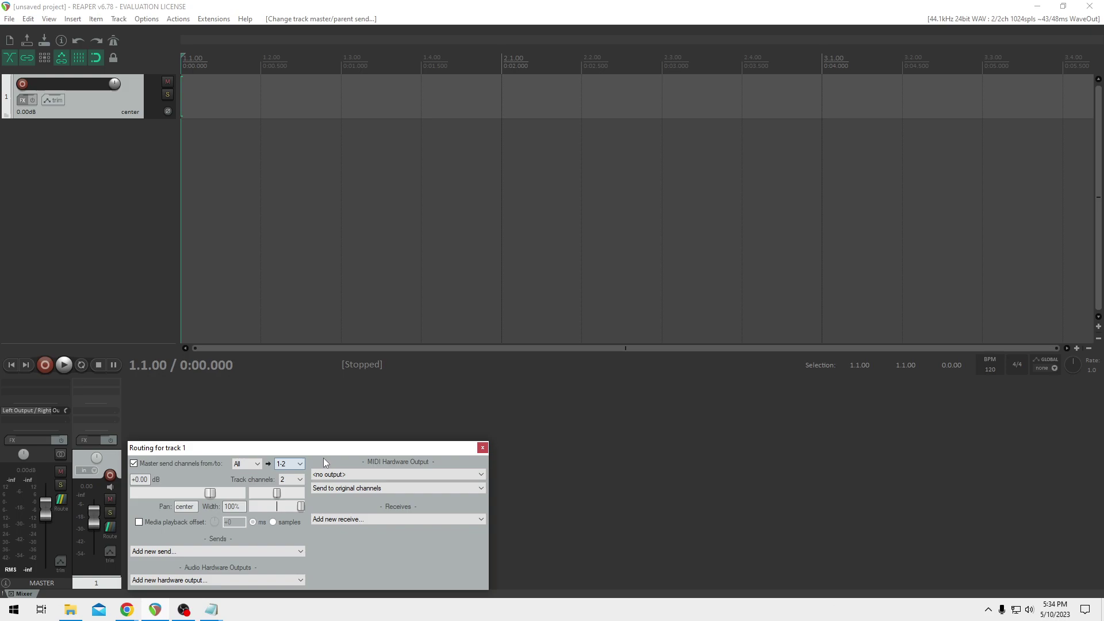
left_click(482, 448)
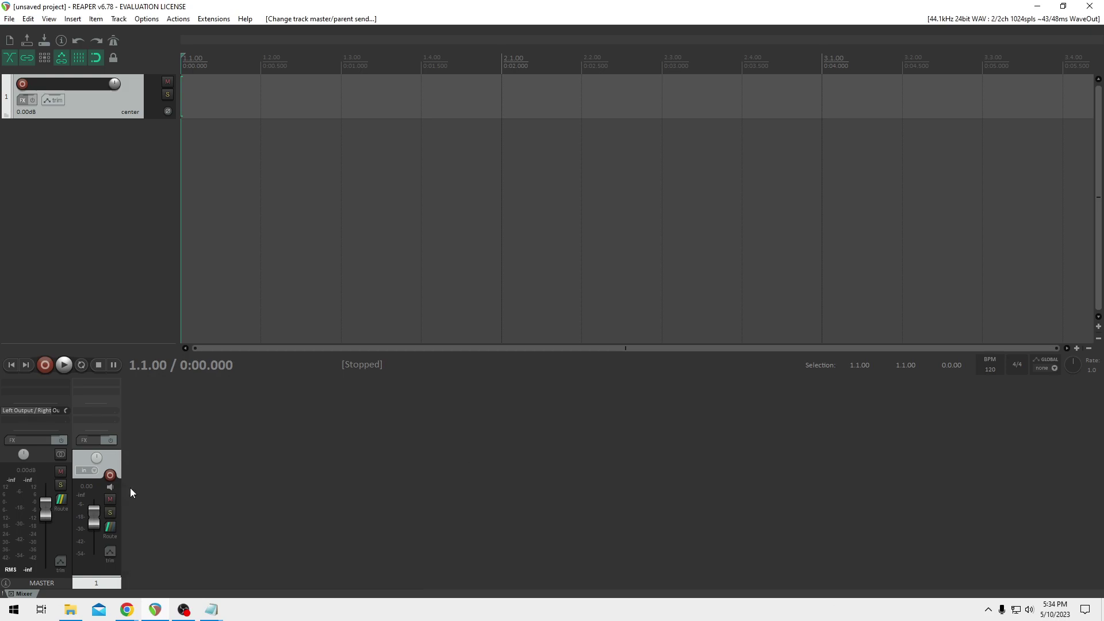
left_click(61, 499)
left_click(242, 454)
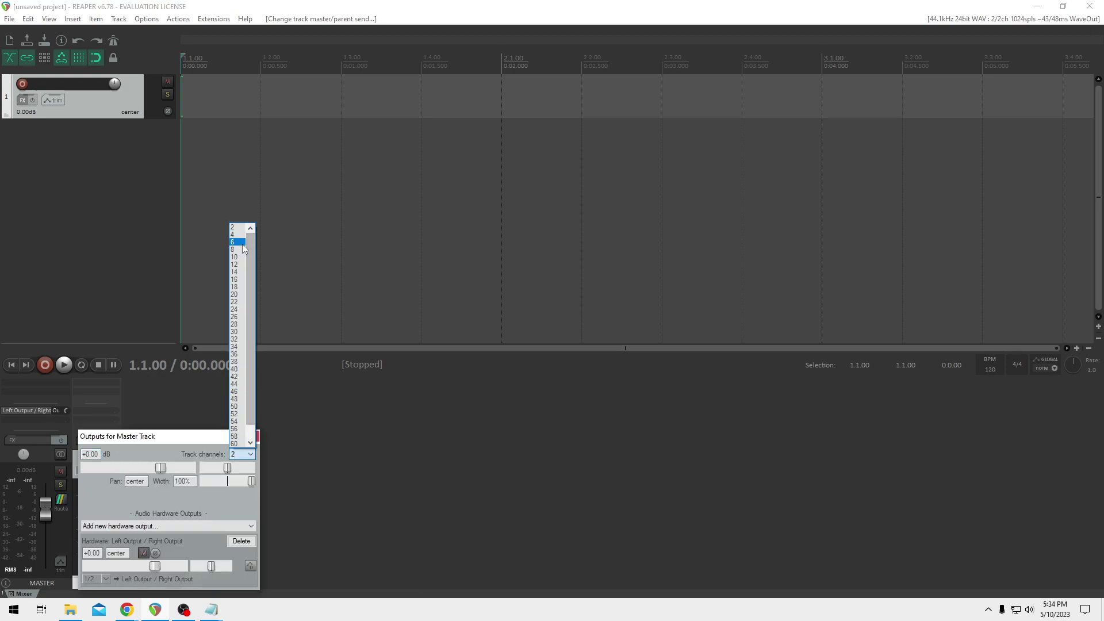
left_click(244, 249)
left_click(256, 437)
Browse track 1's master send destination, source and channel count options without changing them.
left_click(110, 527)
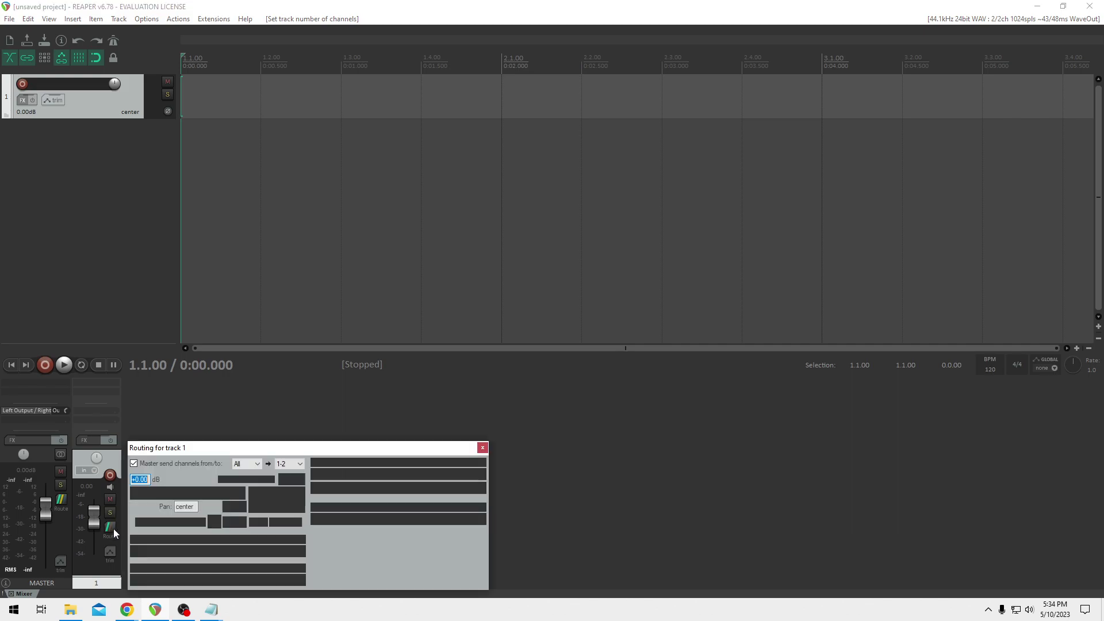
left_click(299, 464)
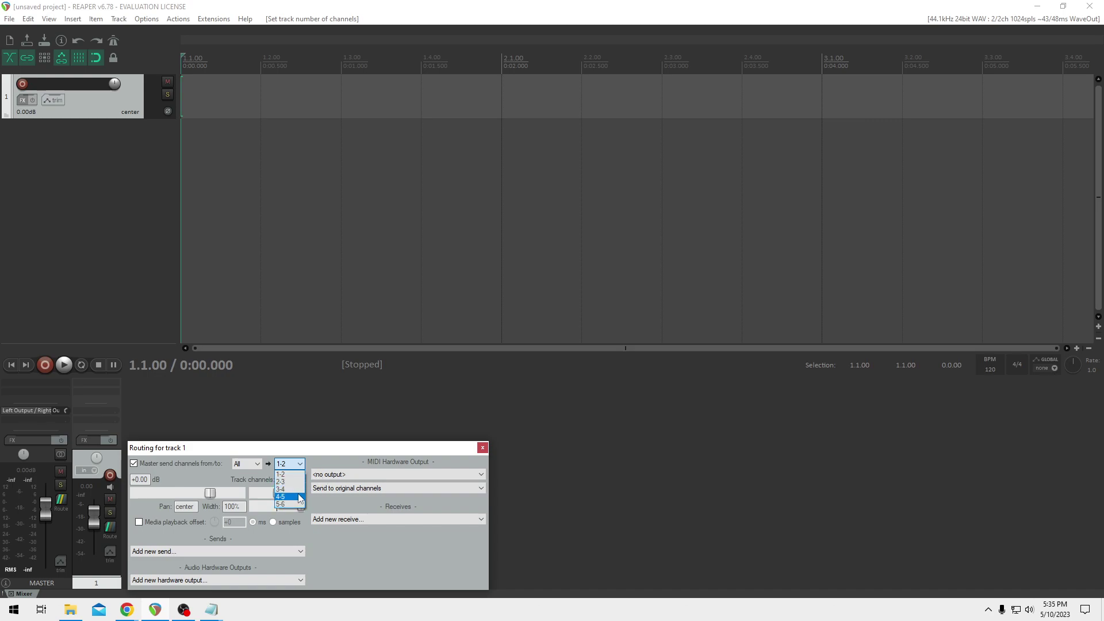
left_click(295, 474)
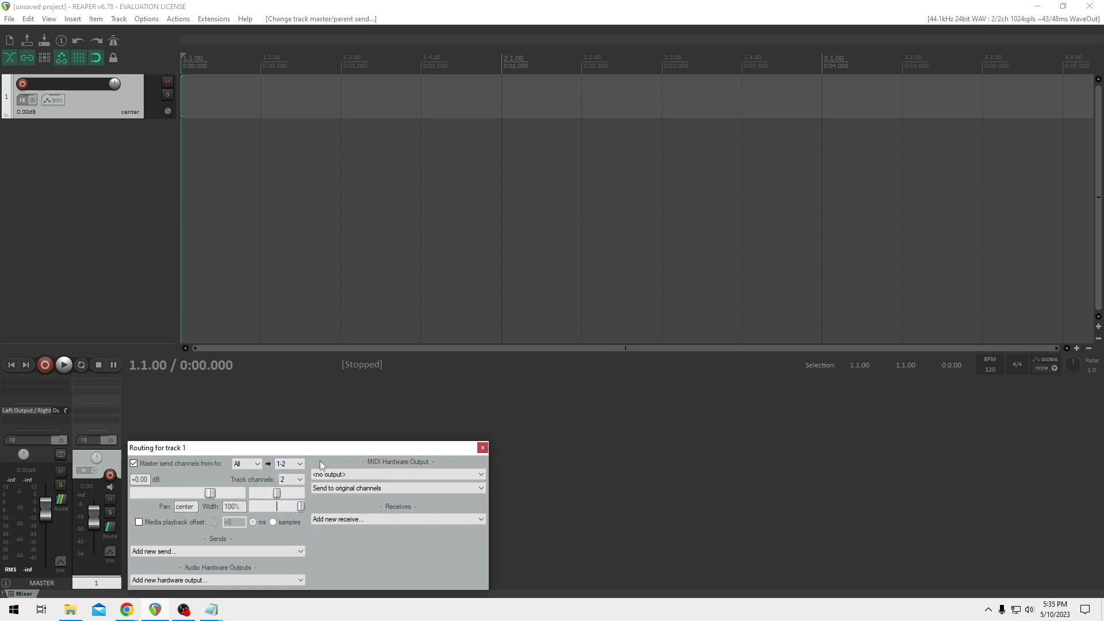
left_click(291, 470)
left_click(455, 448)
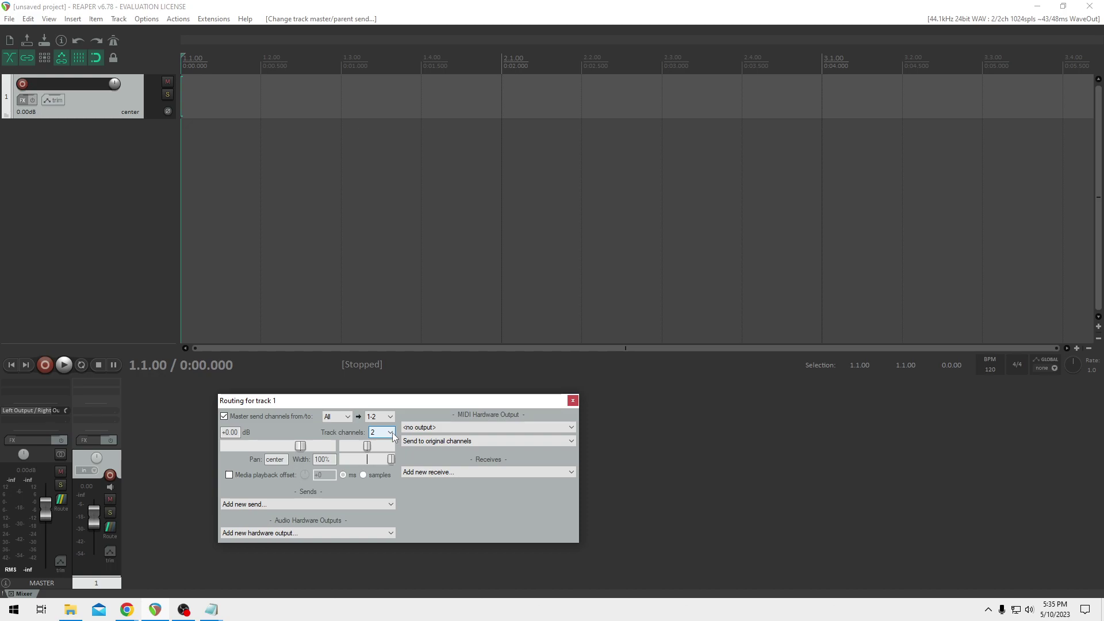
left_click(390, 417)
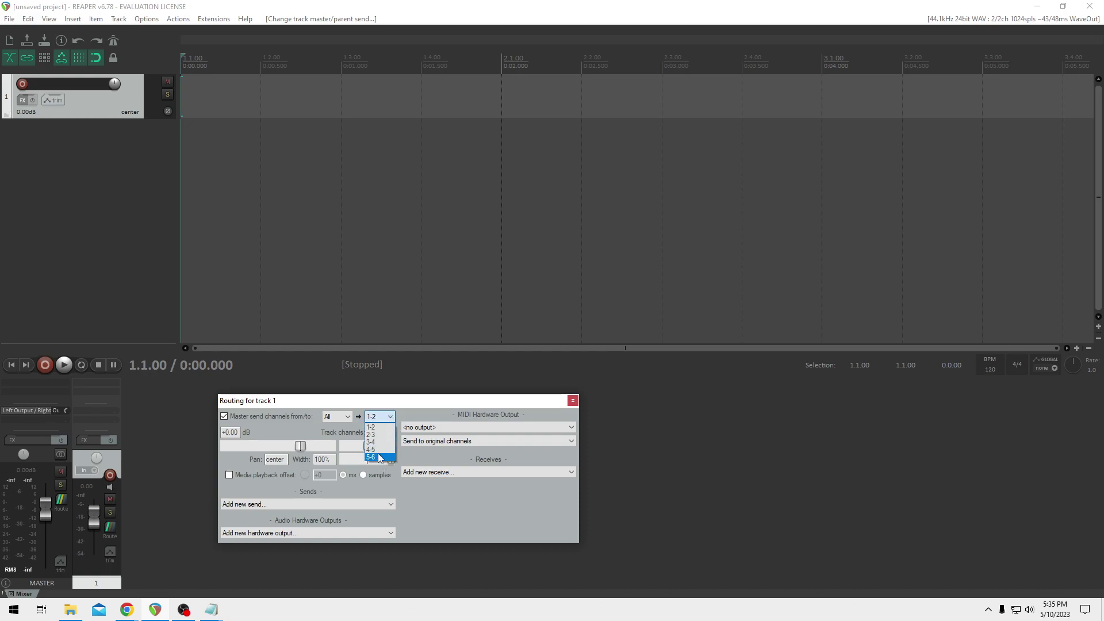
left_click(404, 409)
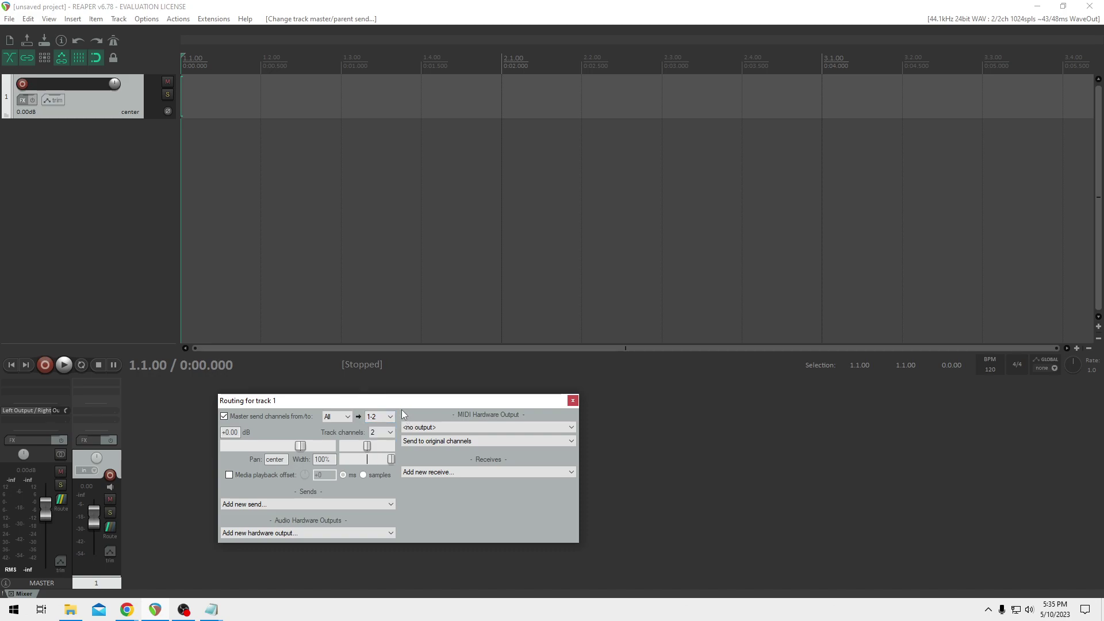
left_click(390, 432)
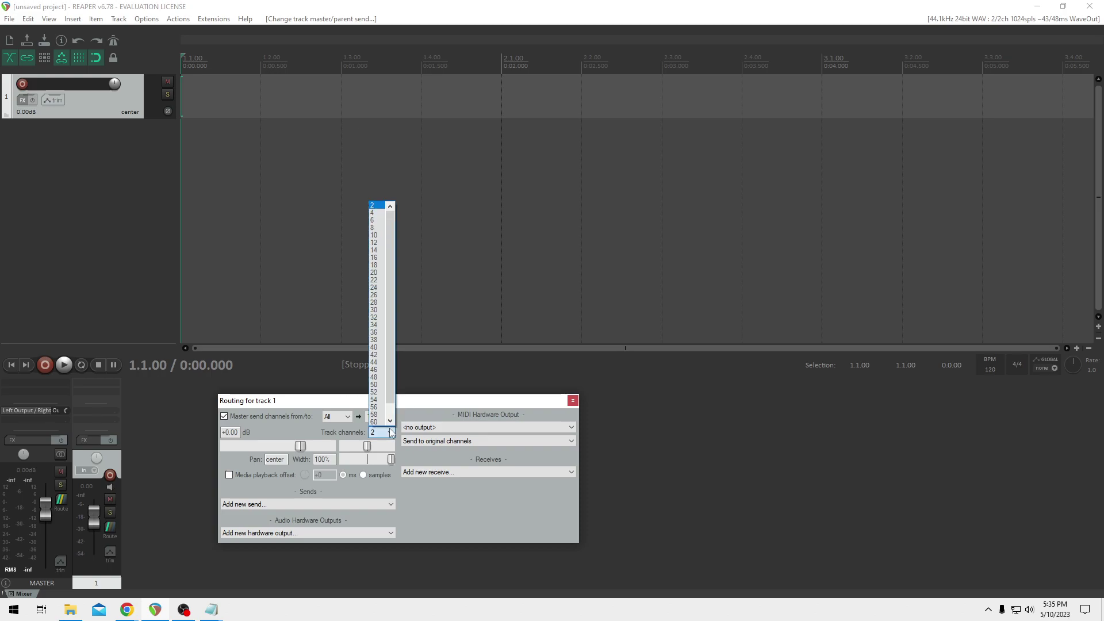
left_click(361, 429)
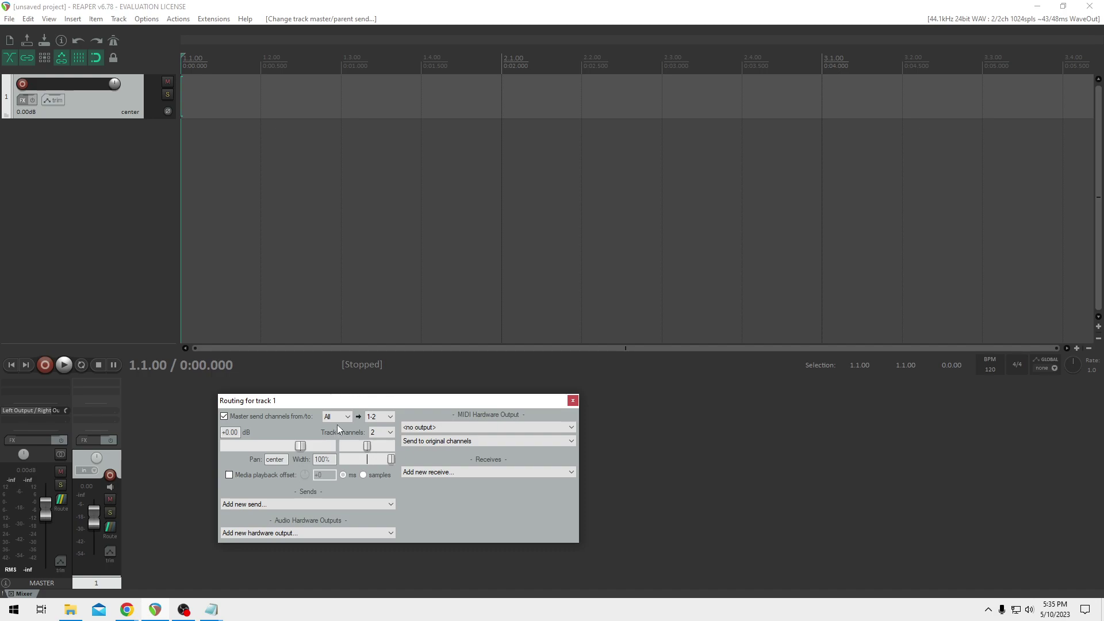
left_click(334, 417)
left_click(383, 432)
Set track 1 to 6 channels, keeping its master send source at All.
left_click(390, 433)
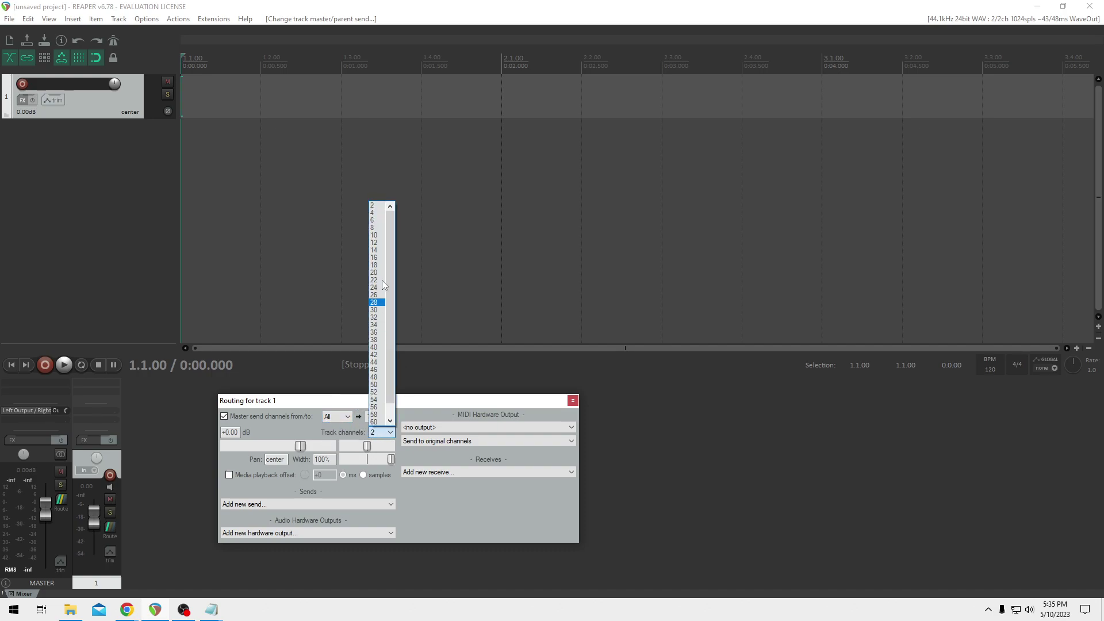
left_click(374, 220)
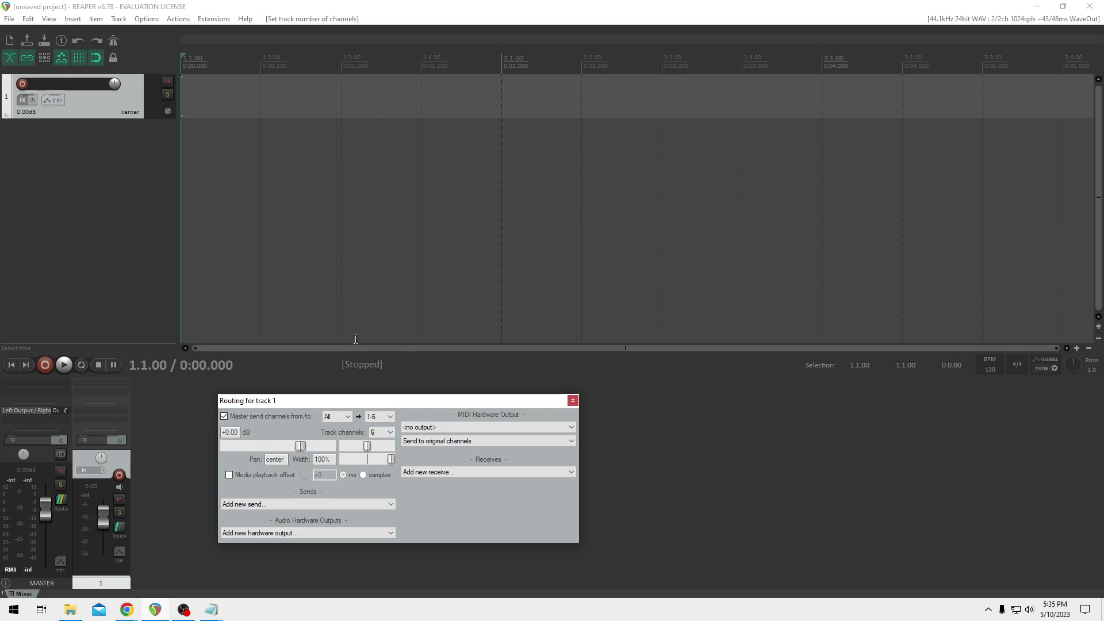
left_click(342, 419)
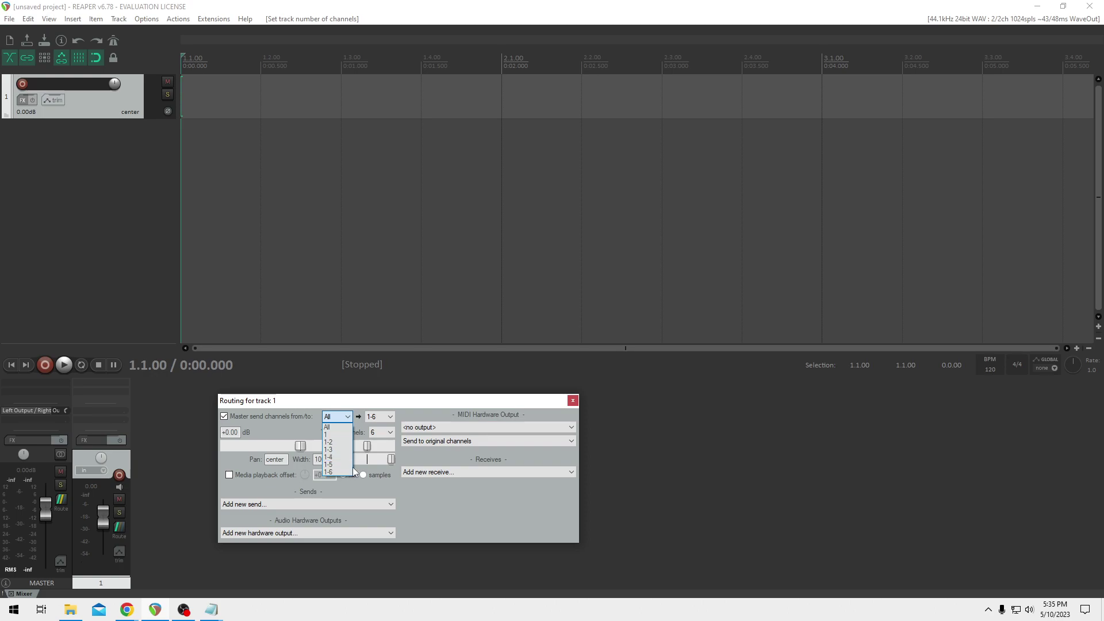
left_click(332, 427)
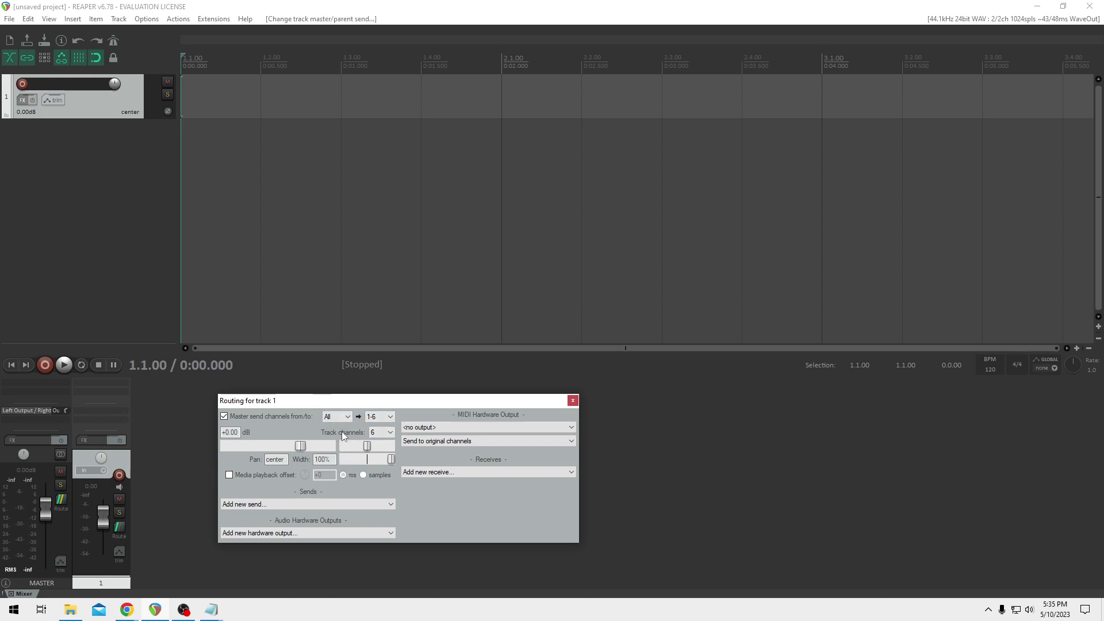
left_click(380, 432)
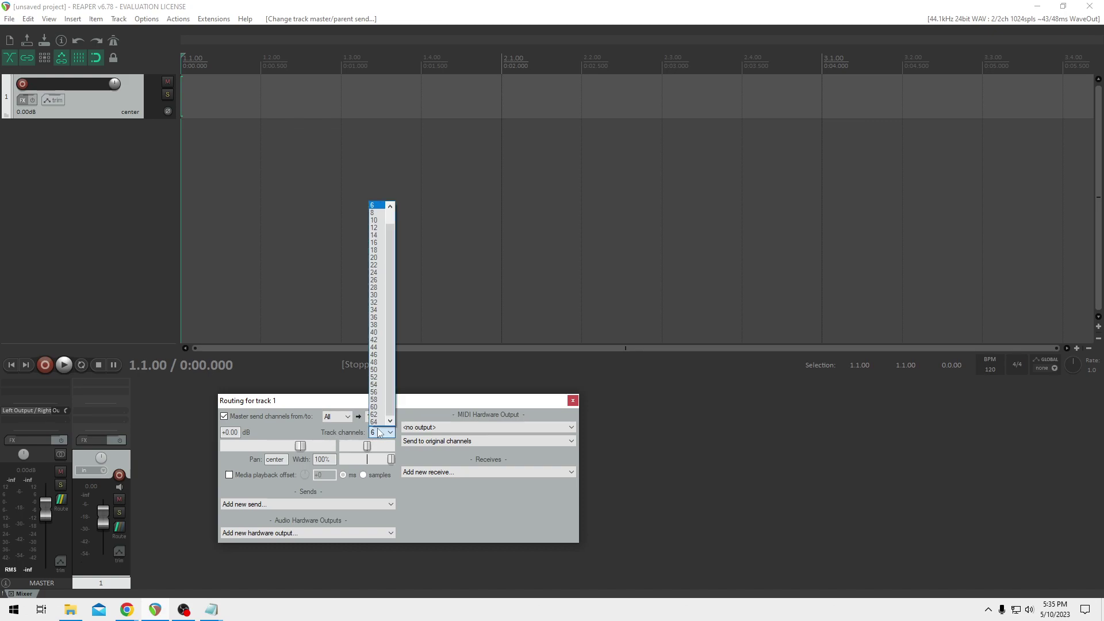
scroll(371, 207, "up", 1)
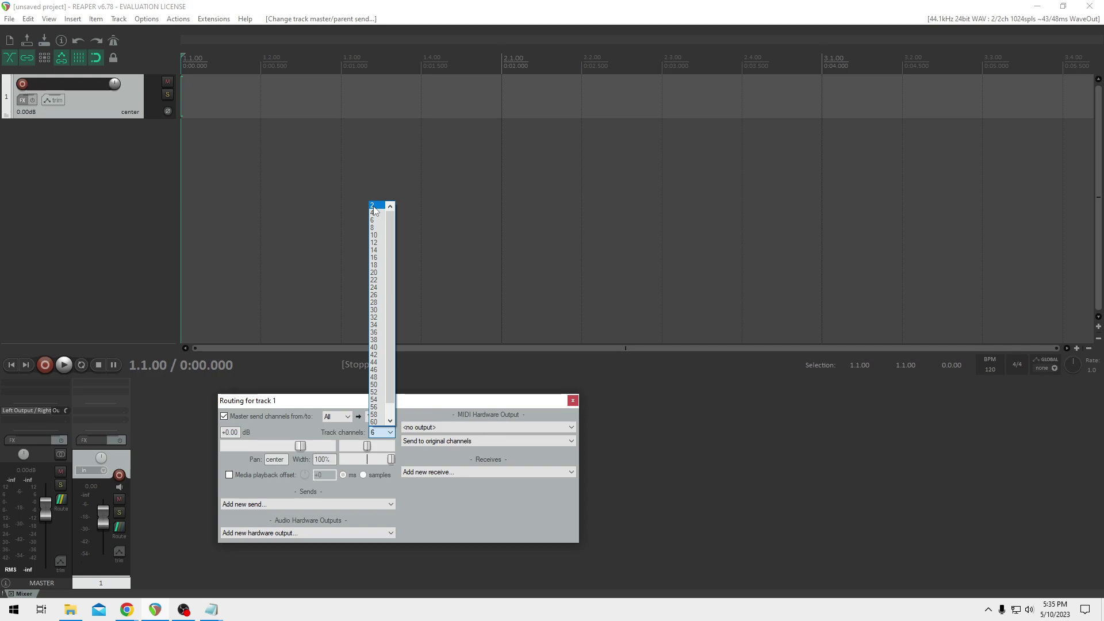
Set track 1 to 2 channels and try sending channel 1 to master channel 1.
left_click(374, 206)
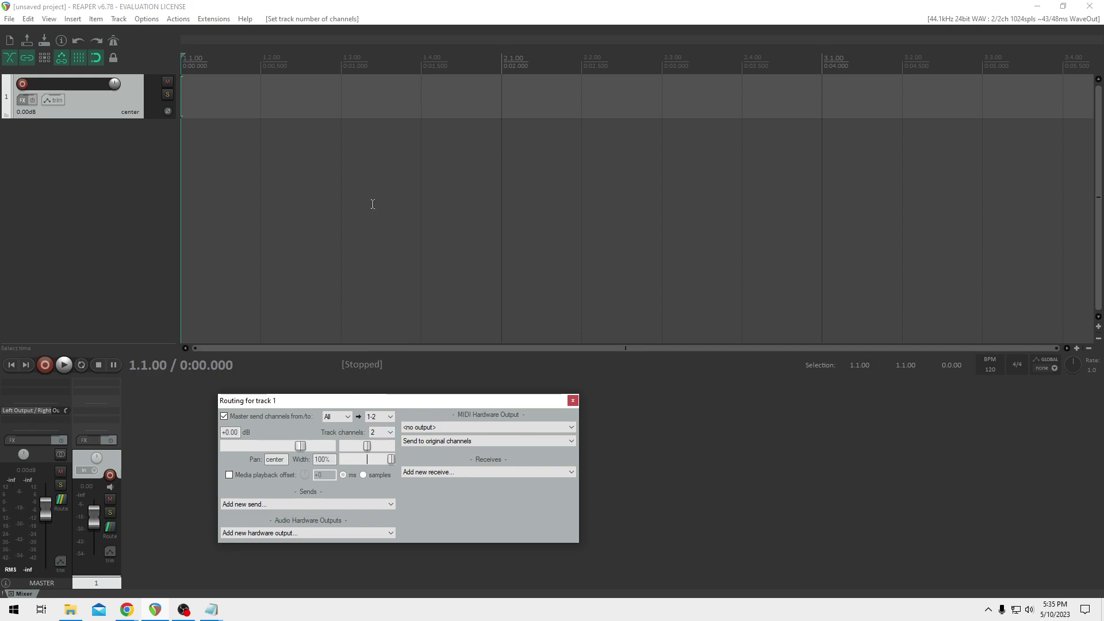
left_click(349, 415)
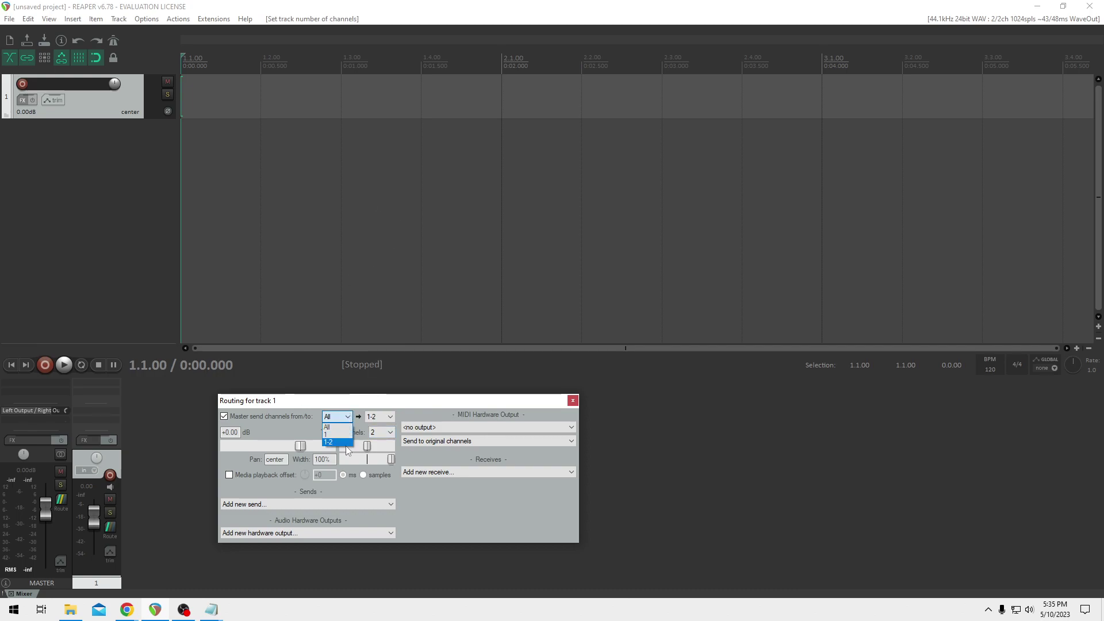
left_click(344, 435)
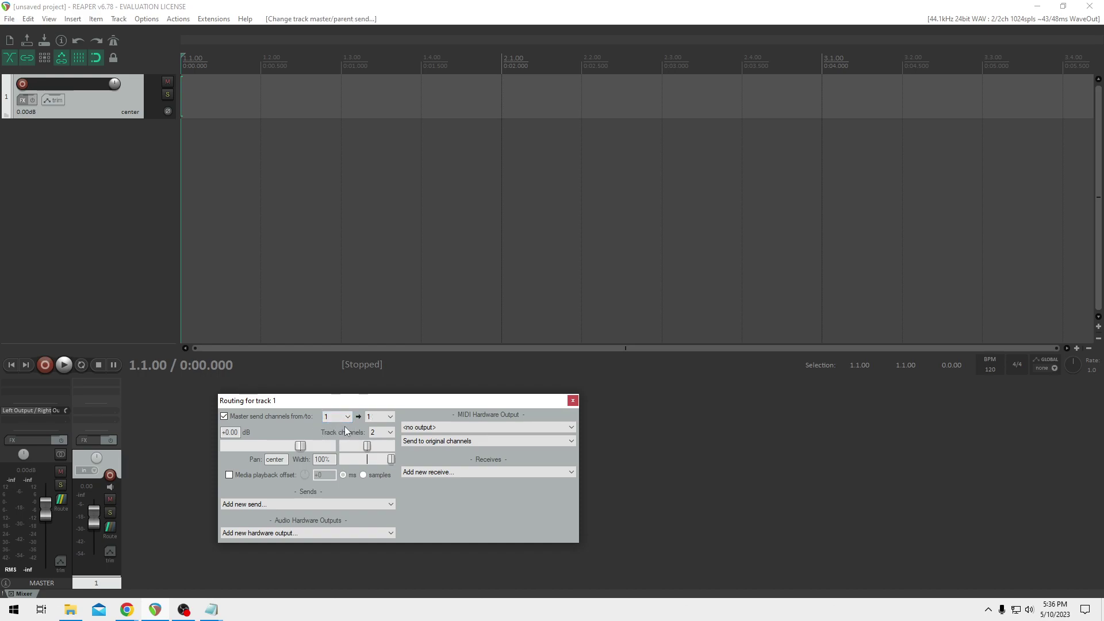
left_click(393, 418)
left_click(393, 416)
left_click(394, 416)
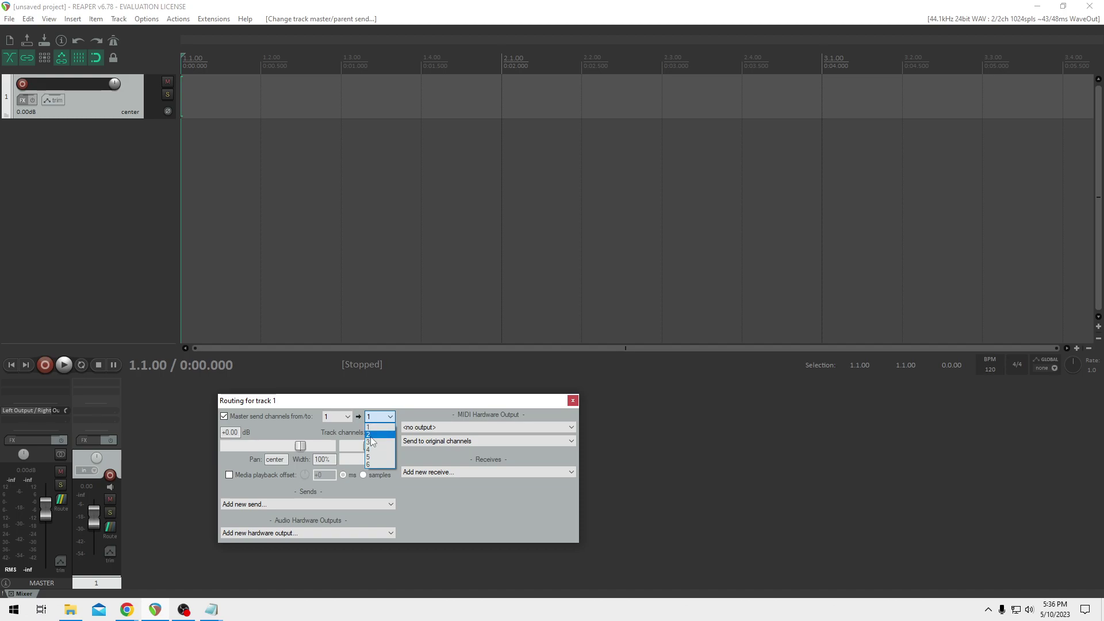
left_click(401, 425)
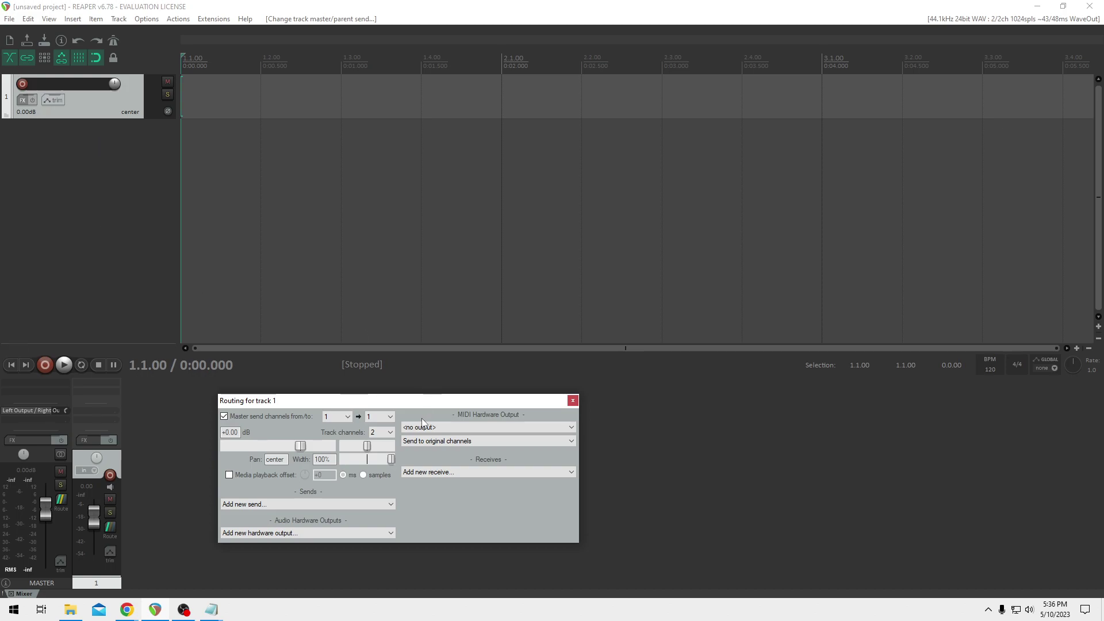
Change the master send source to channels 1-2 and close the routing window.
left_click(380, 417)
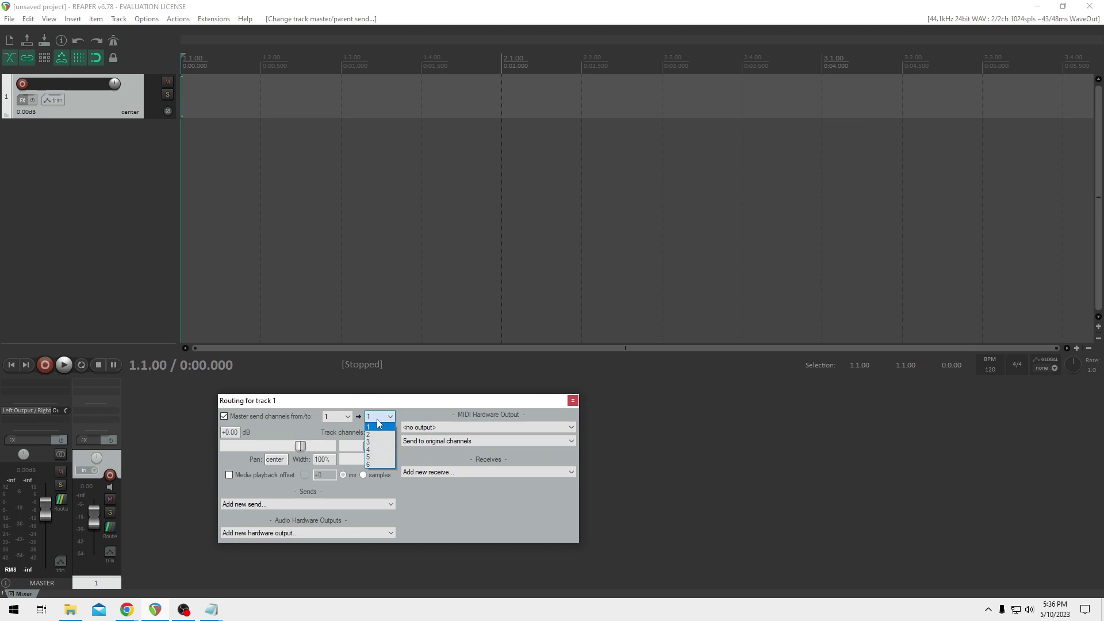
left_click(346, 417)
left_click(347, 417)
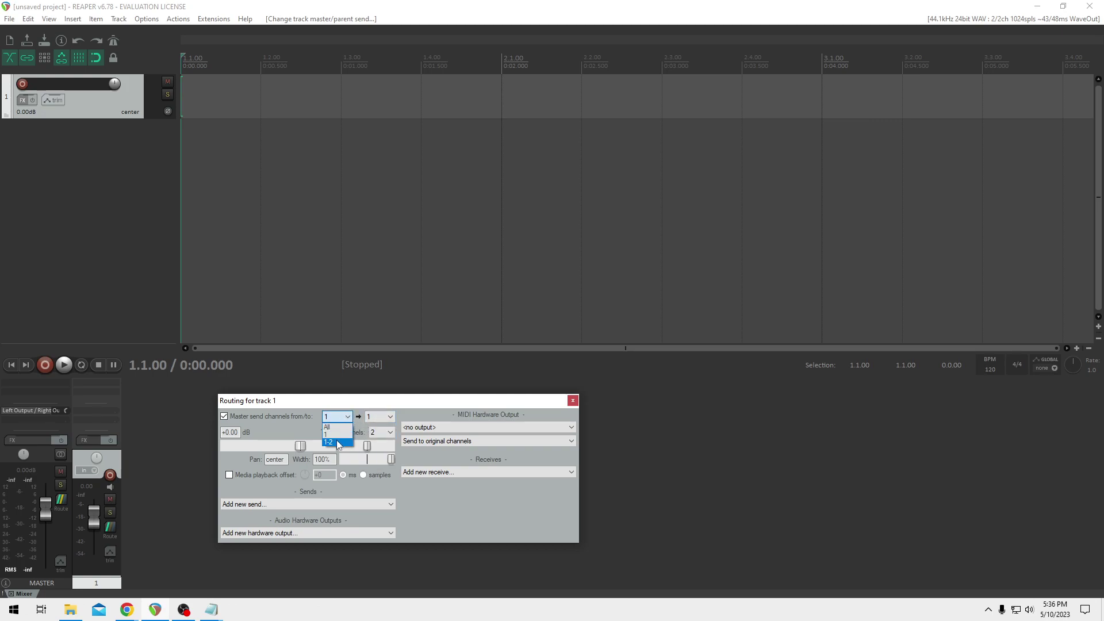
left_click(337, 443)
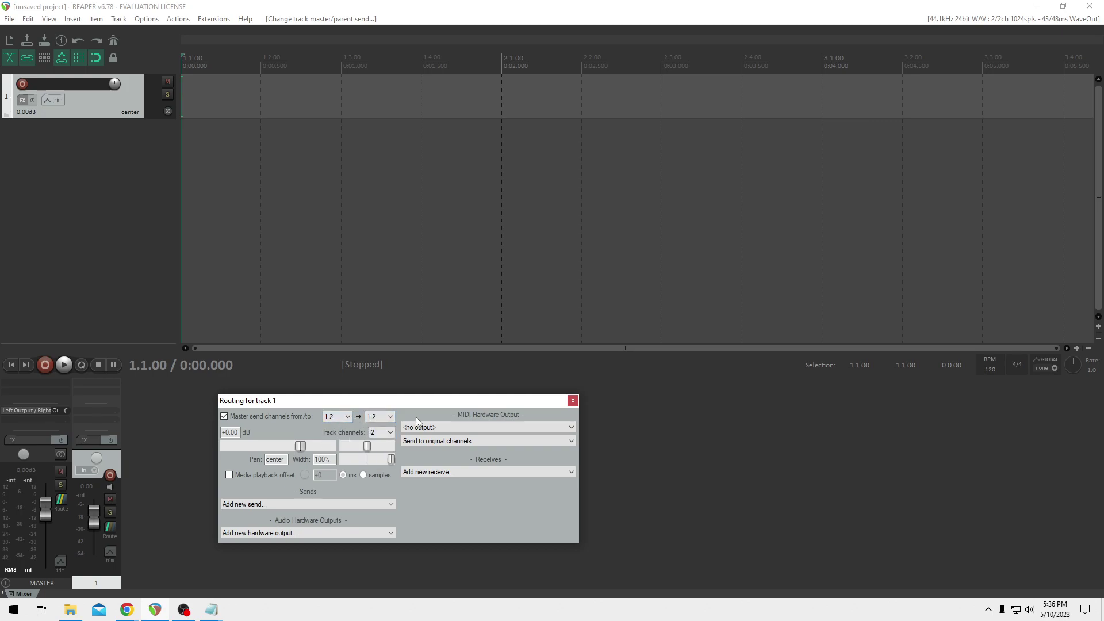
left_click(573, 402)
Drop the 5.1 surround AIFF clip from Explorer onto track 1.
right_click(95, 98)
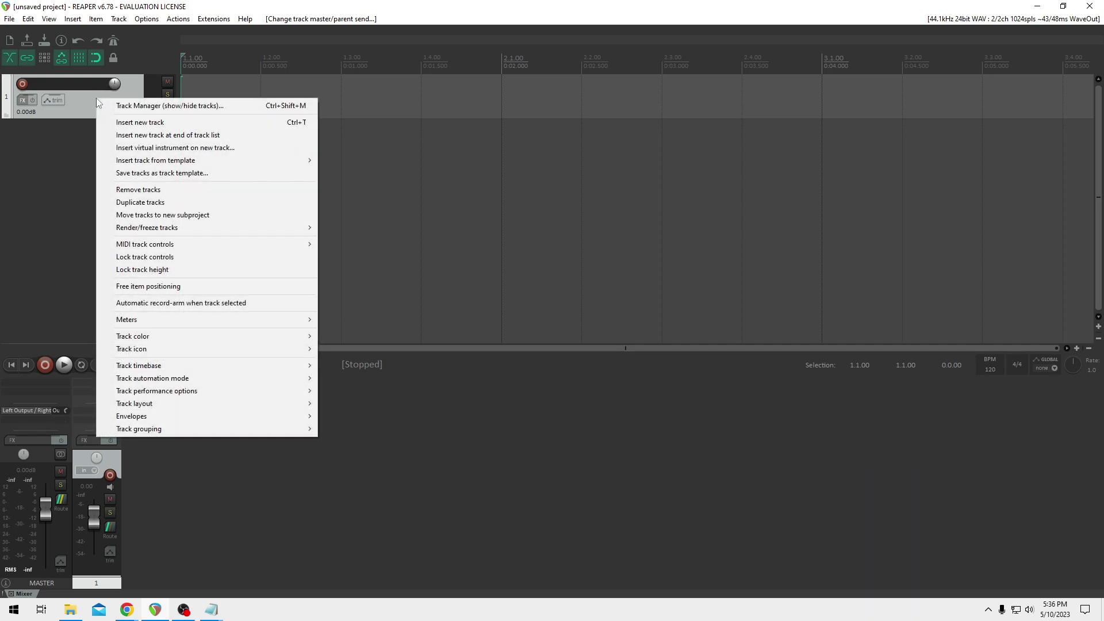
left_click(67, 184)
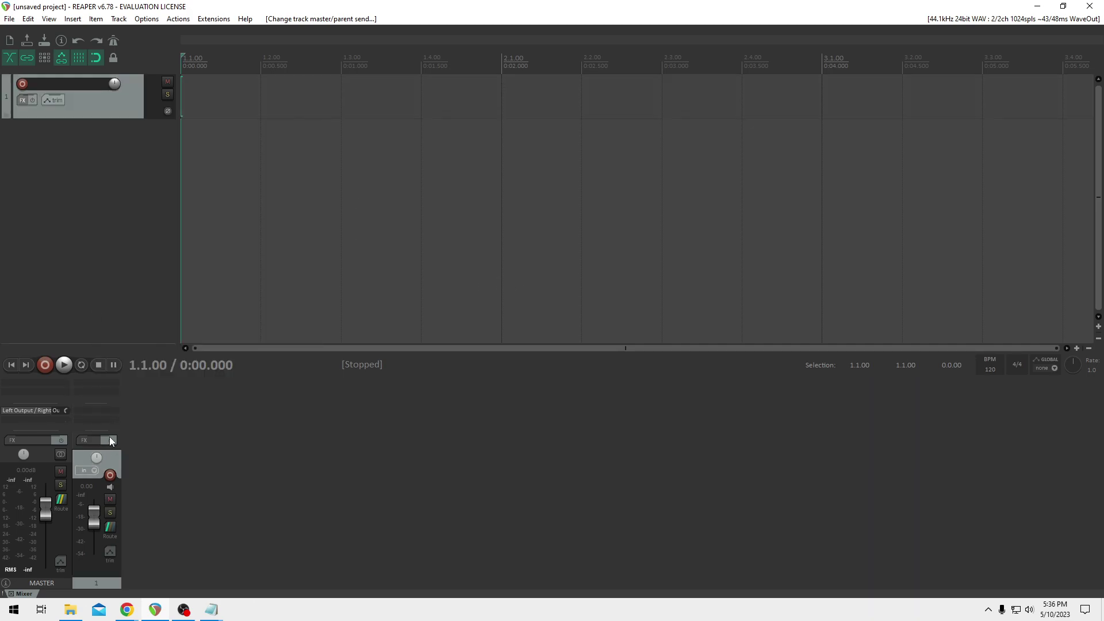
left_click(113, 467)
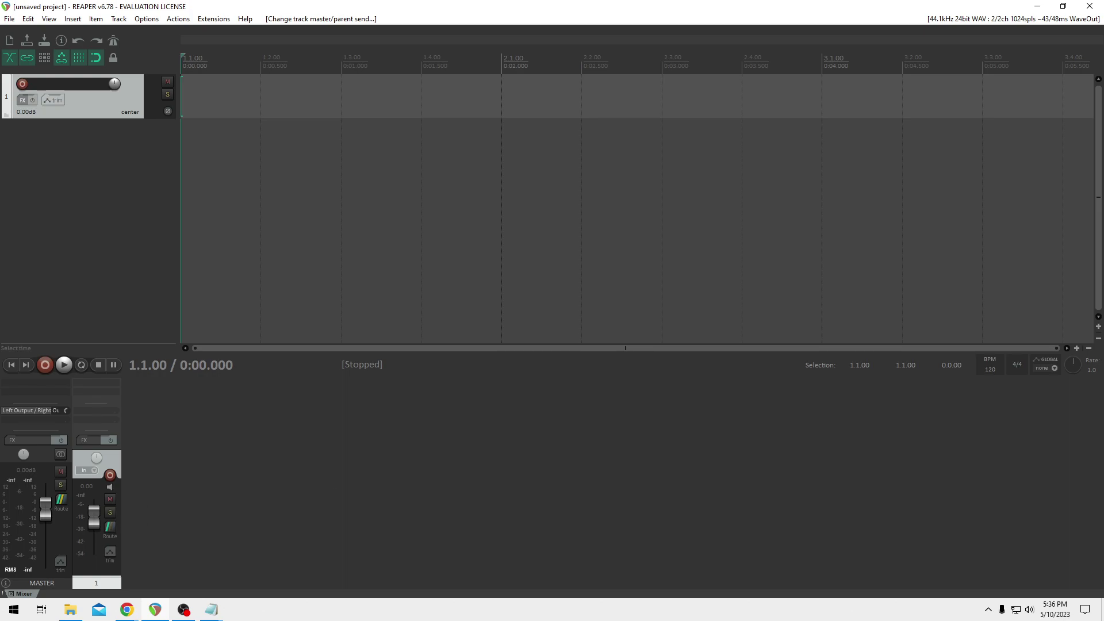
key("super+e")
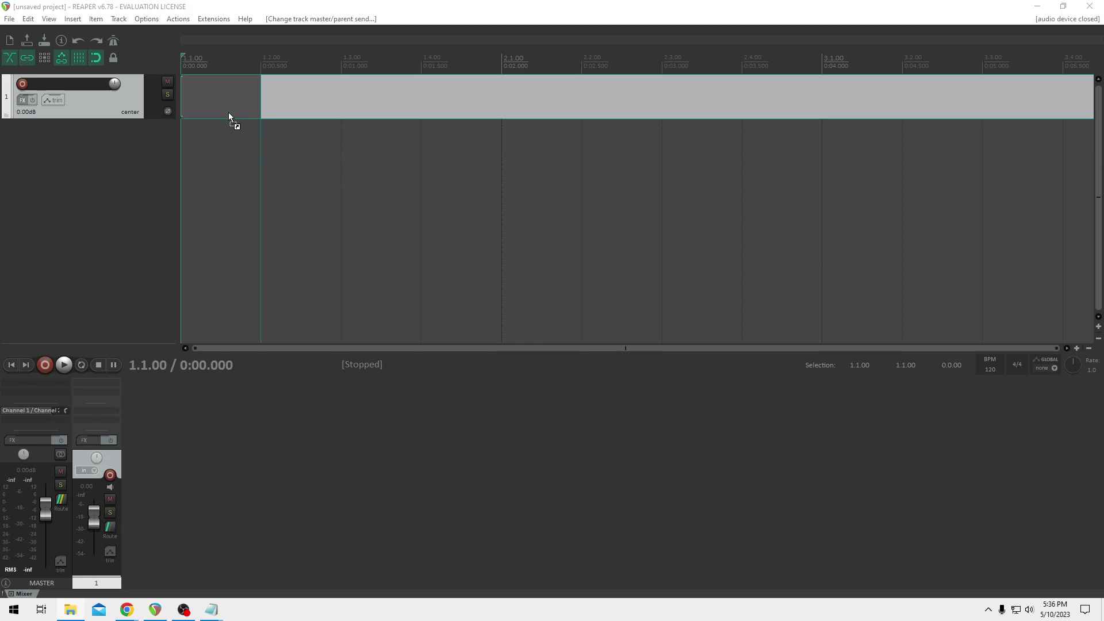
left_click_drag(229, 118, 184, 94)
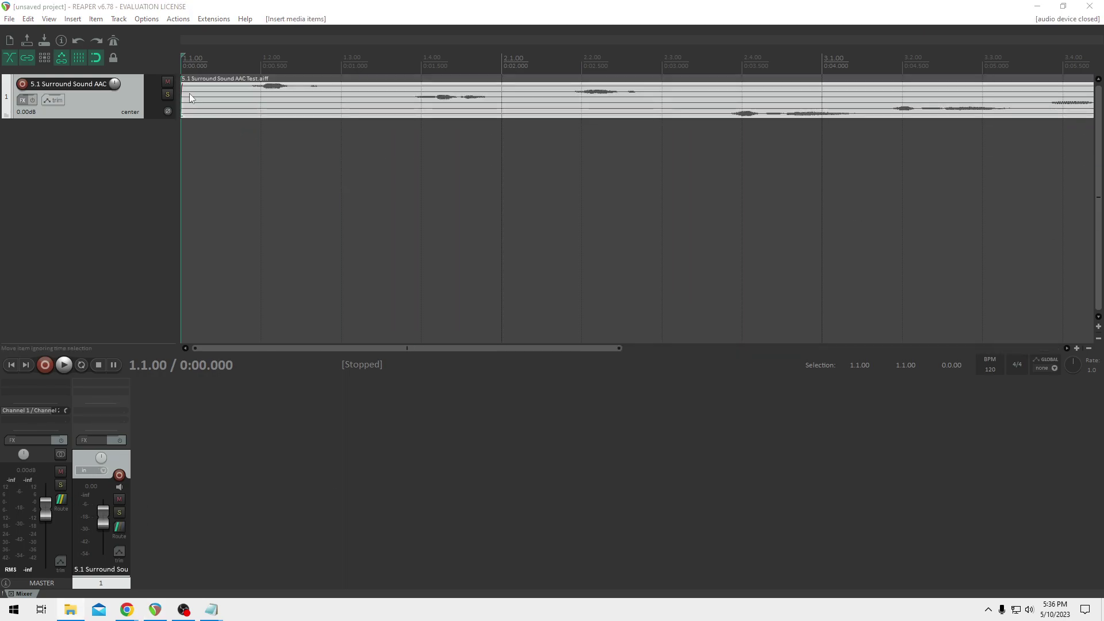
scroll(313, 149, "down", 3)
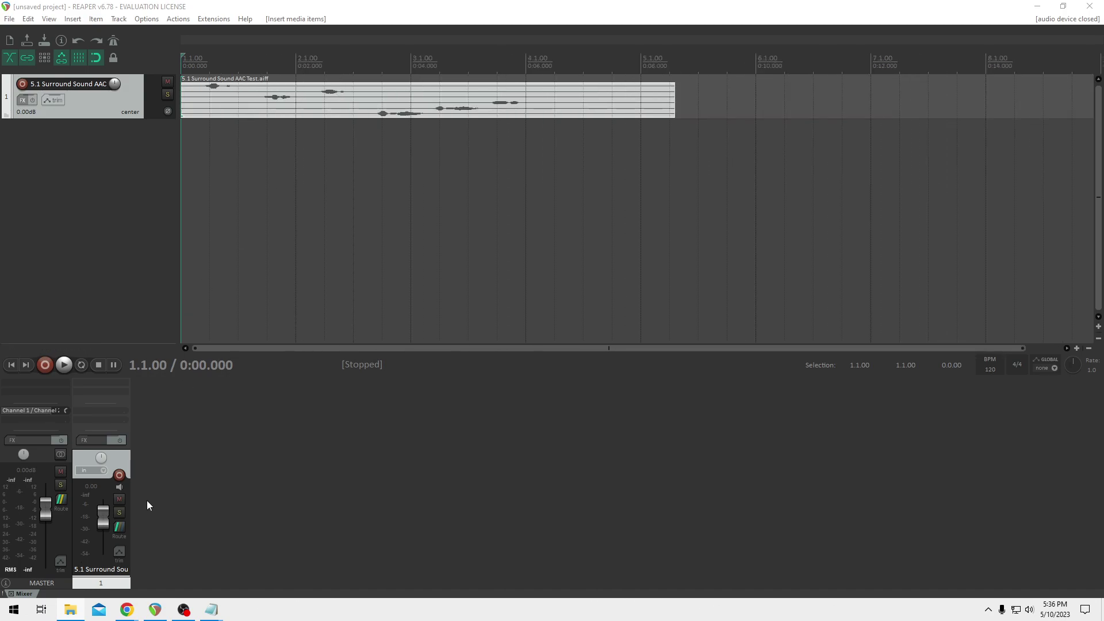
Route track 1's master send from All channels to master channels 1-6.
left_click(119, 526)
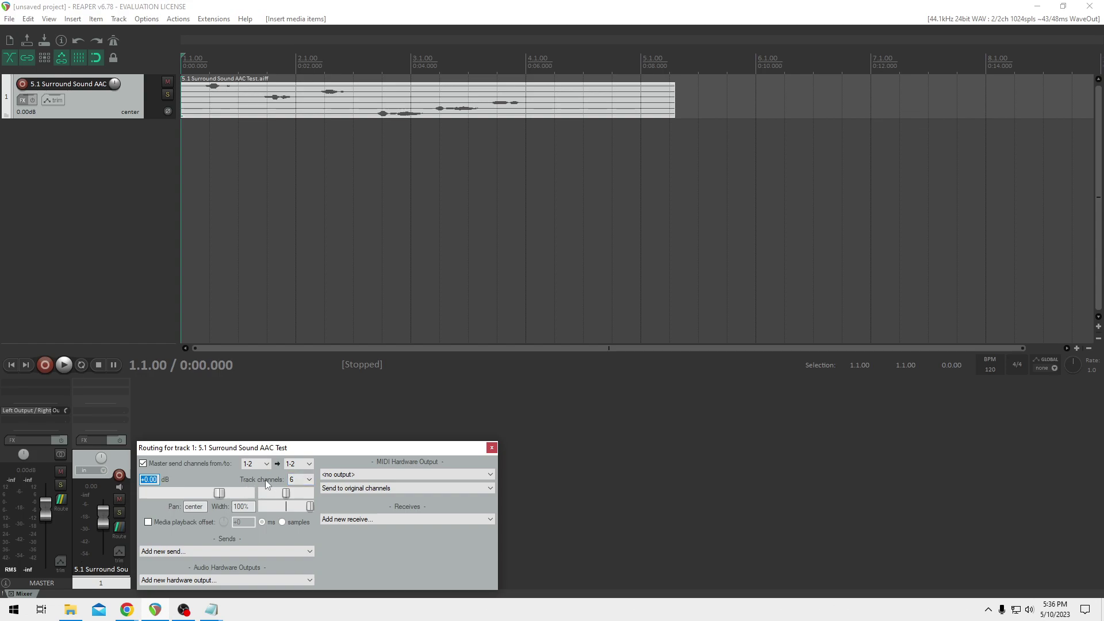
left_click(304, 480)
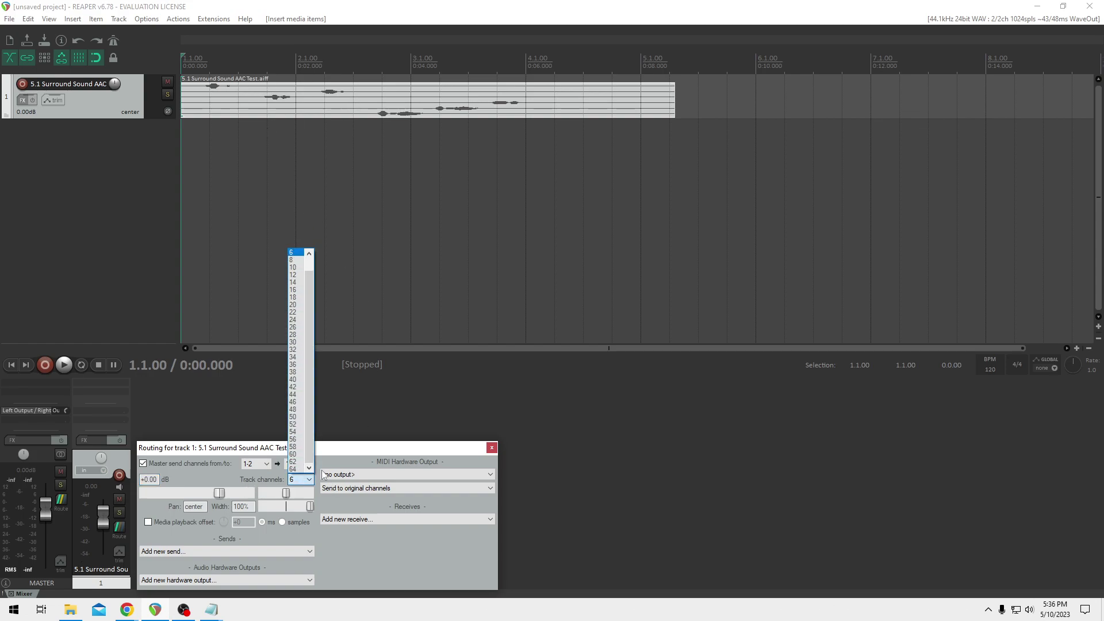
left_click(319, 464)
left_click(304, 464)
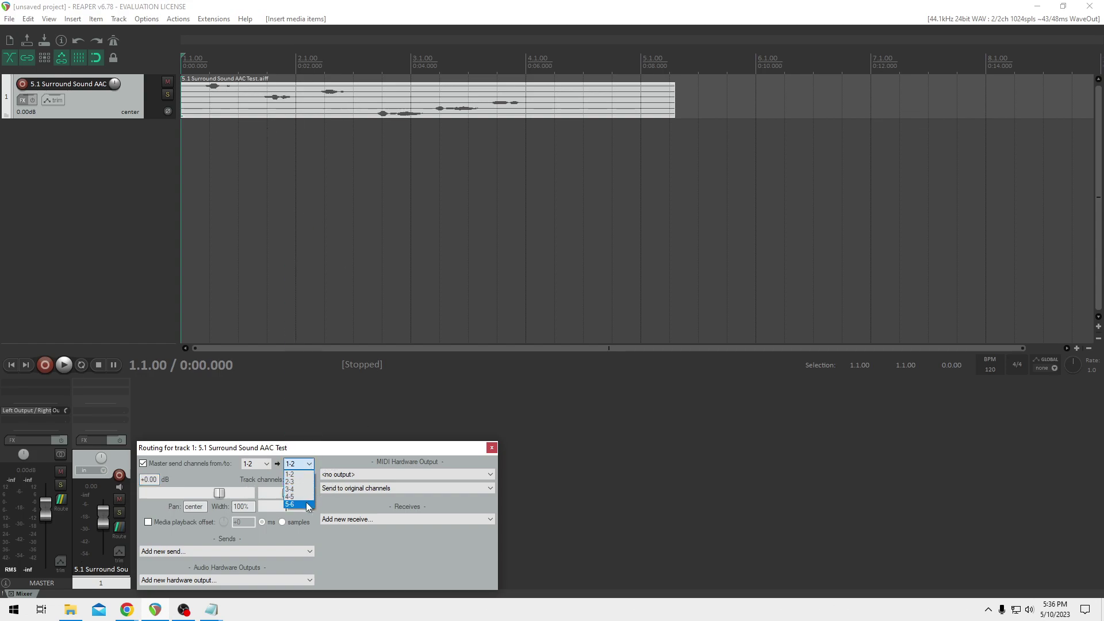
left_click(289, 474)
left_click(262, 463)
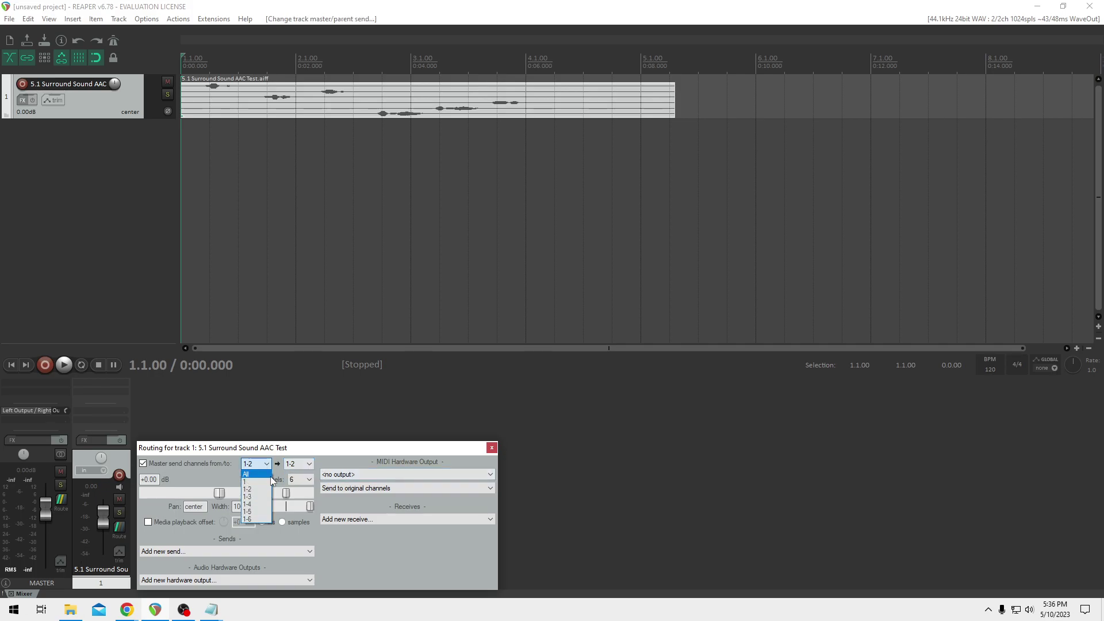
left_click(268, 475)
left_click(308, 463)
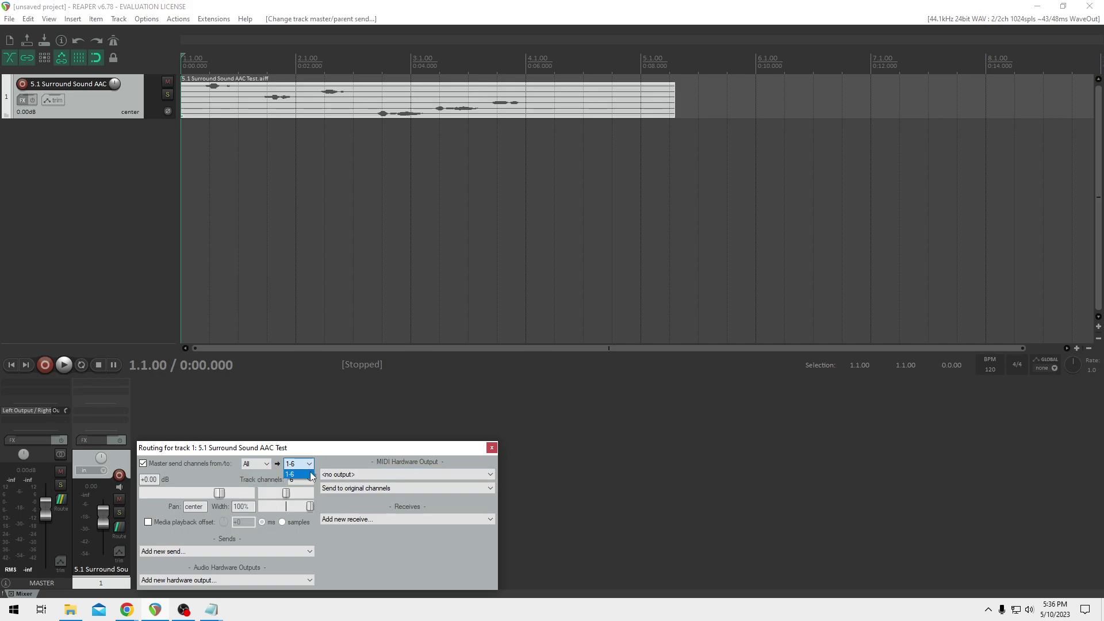
left_click(304, 475)
left_click(266, 465)
left_click(312, 466)
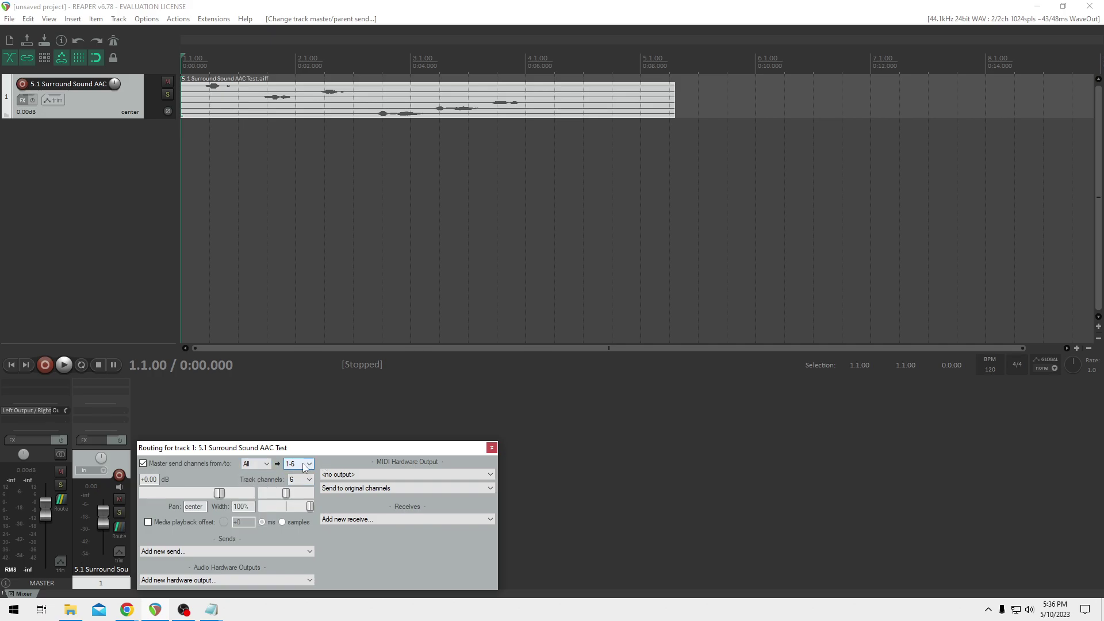
left_click(492, 448)
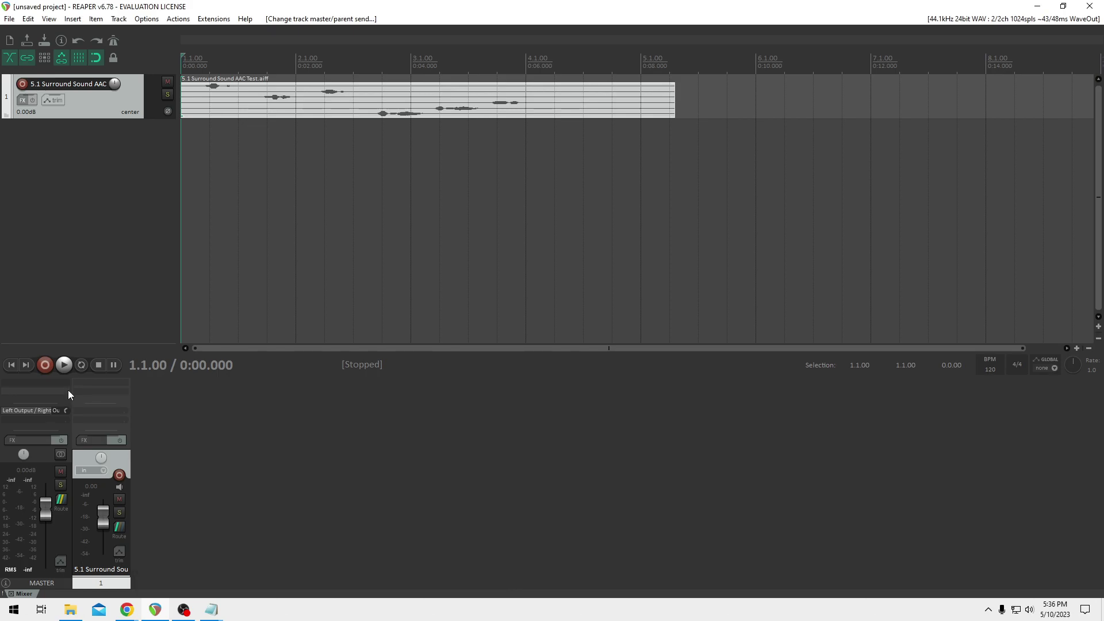
left_click(57, 385)
Add dearVR MONITOR to the master and set its input speaker layout to 5.1 ITU.
left_click(493, 121)
double_click(492, 121)
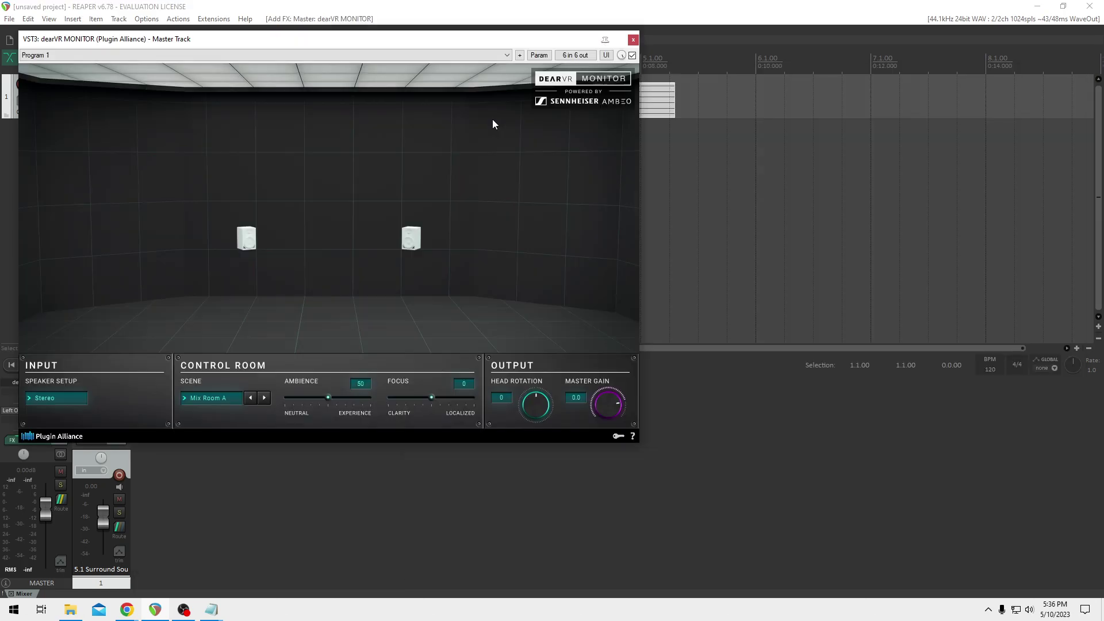
left_click_drag(493, 43, 921, 167)
left_click(504, 515)
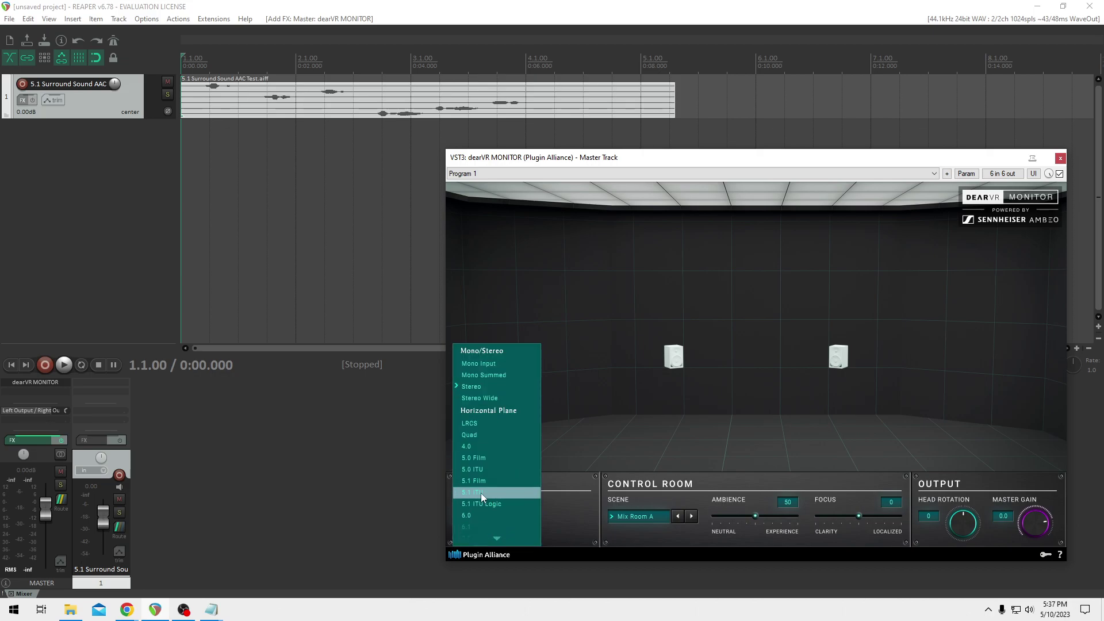
left_click(481, 492)
left_click_drag(660, 165, 662, 187)
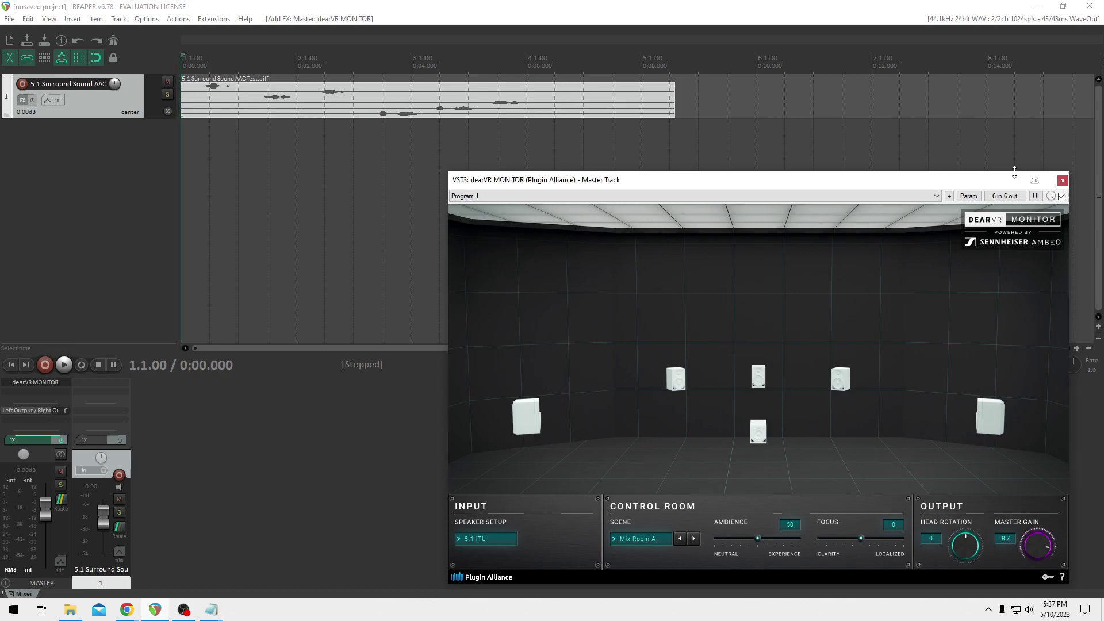
Inspect the plugin's pin connector, then bring up the DearVR Monitor Bussing.txt notes.
left_click(994, 197)
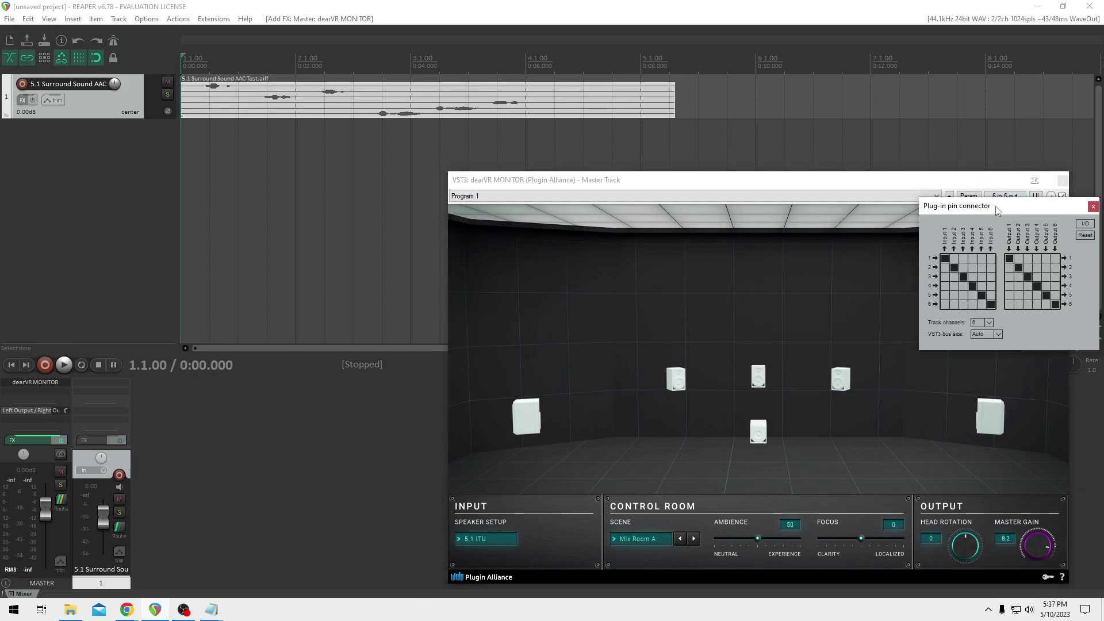
left_click_drag(998, 210, 336, 207)
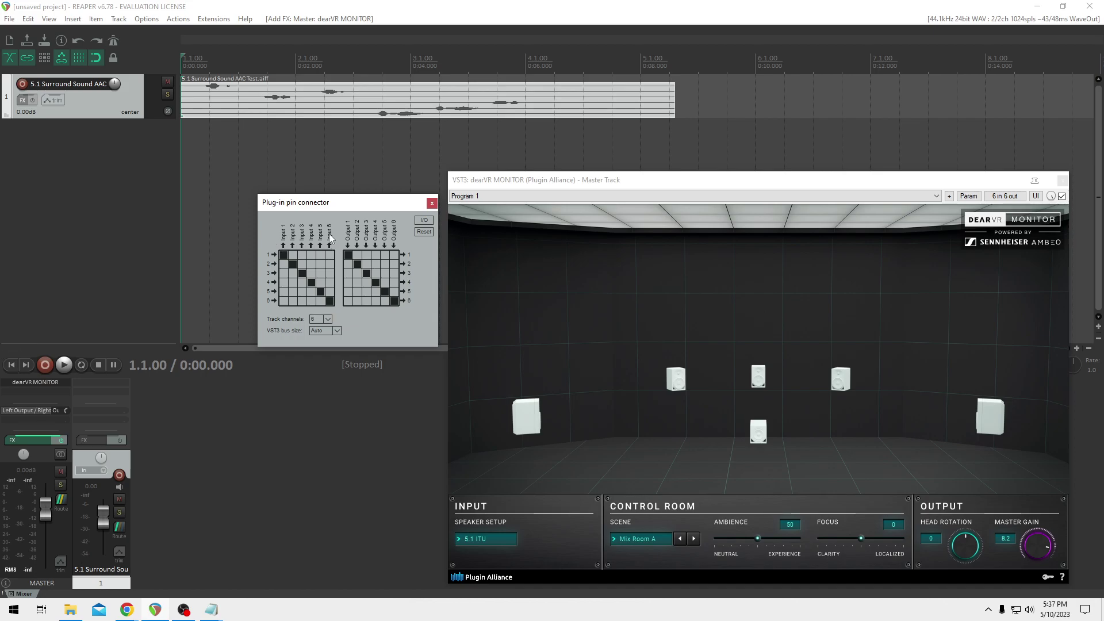
left_click(211, 610)
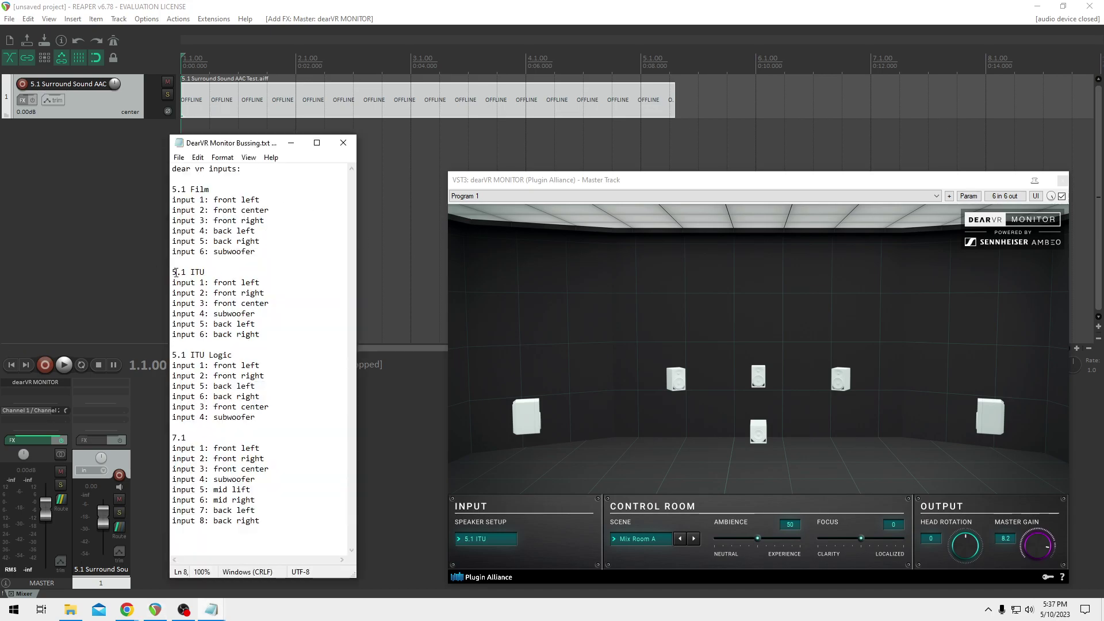
Highlight the 5.1 ITU channel order in Notepad, then bring up dearVR's Speaker Setup choices.
left_click_drag(173, 272, 288, 333)
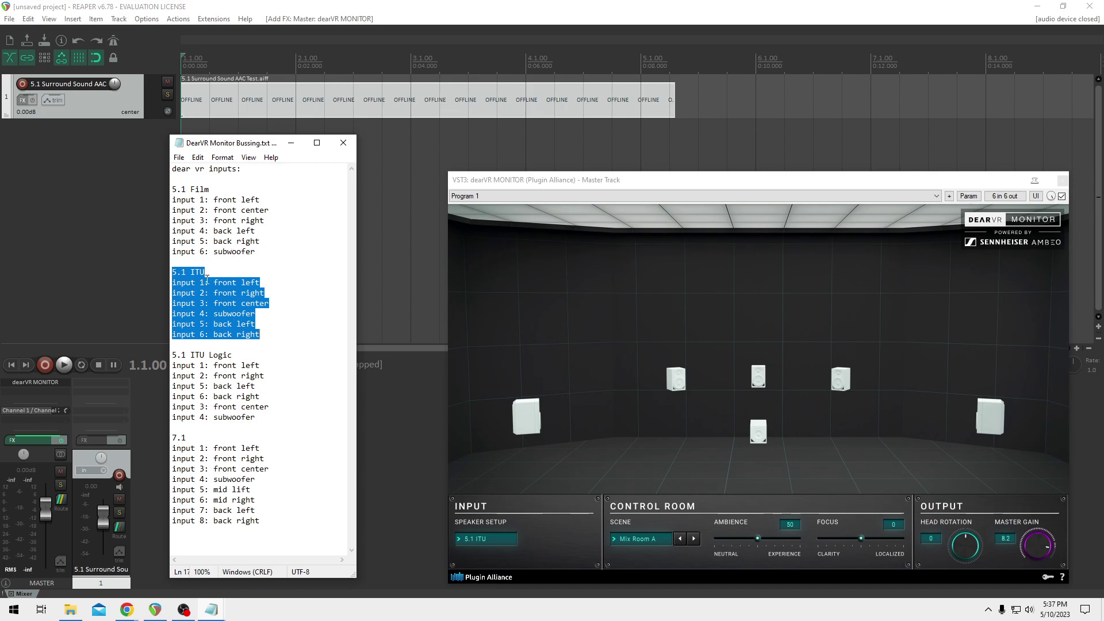
left_click_drag(212, 273, 172, 275)
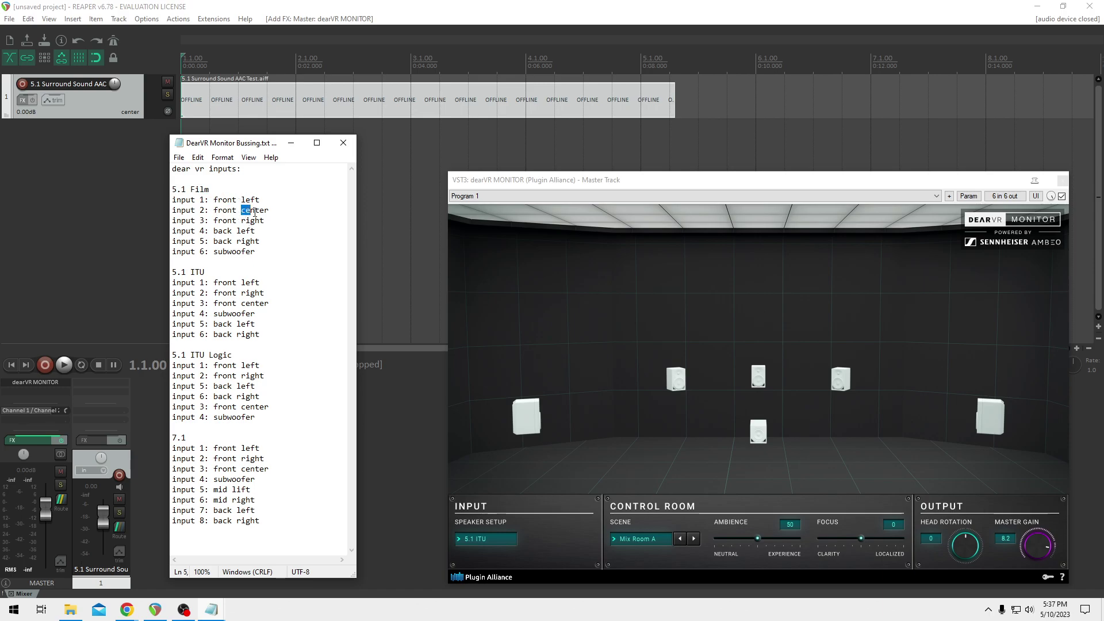
left_click(491, 538)
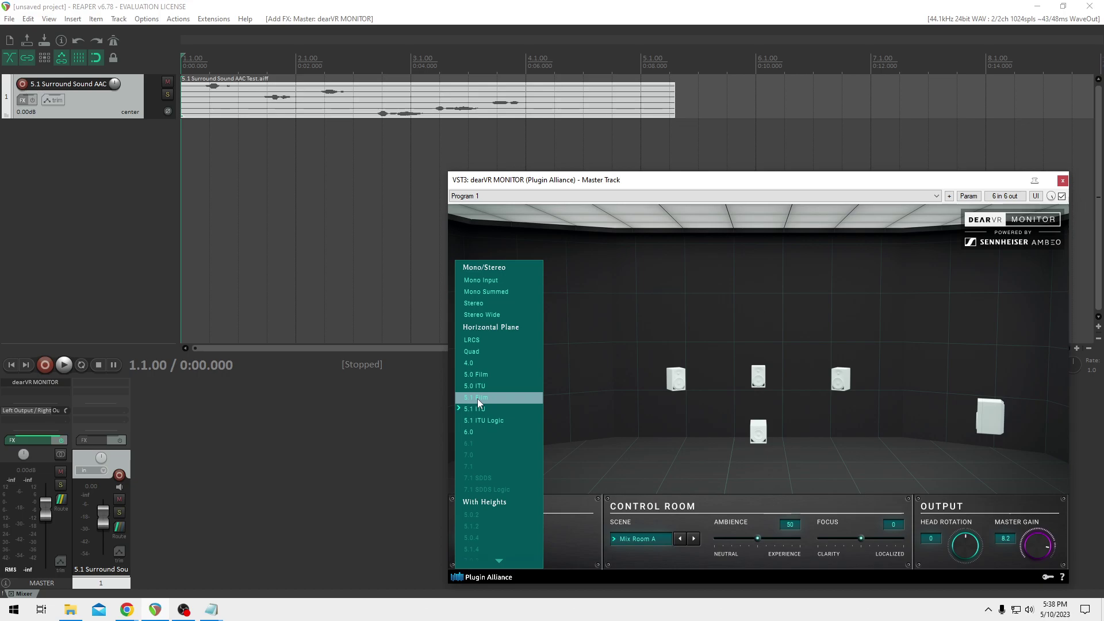
Set dearVR Monitor to the 5.1 Film speaker layout with the Analytic Dry scene.
left_click(477, 399)
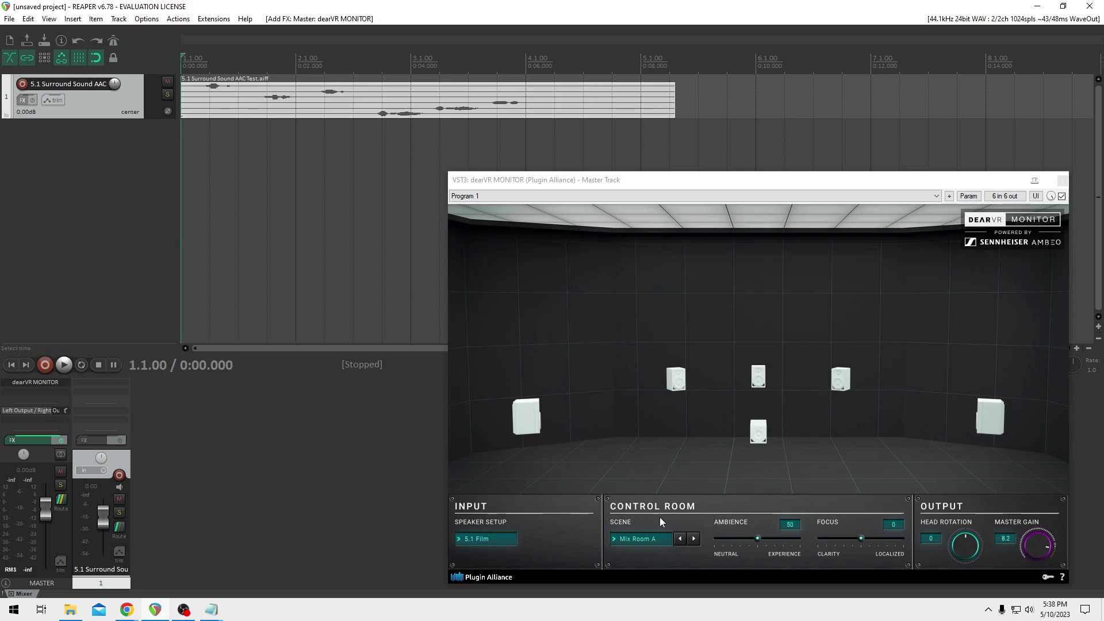
left_click(645, 536)
left_click(629, 374)
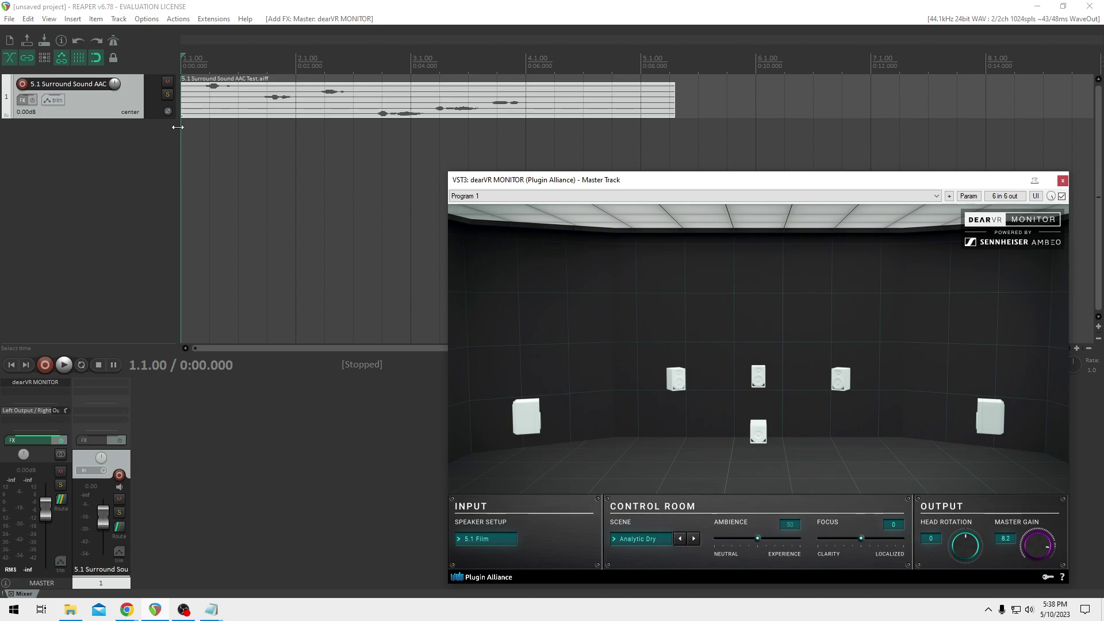
Start playback and drop Avengers Infinity War Short.mov onto a new track 2.
key("space")
left_click(187, 94)
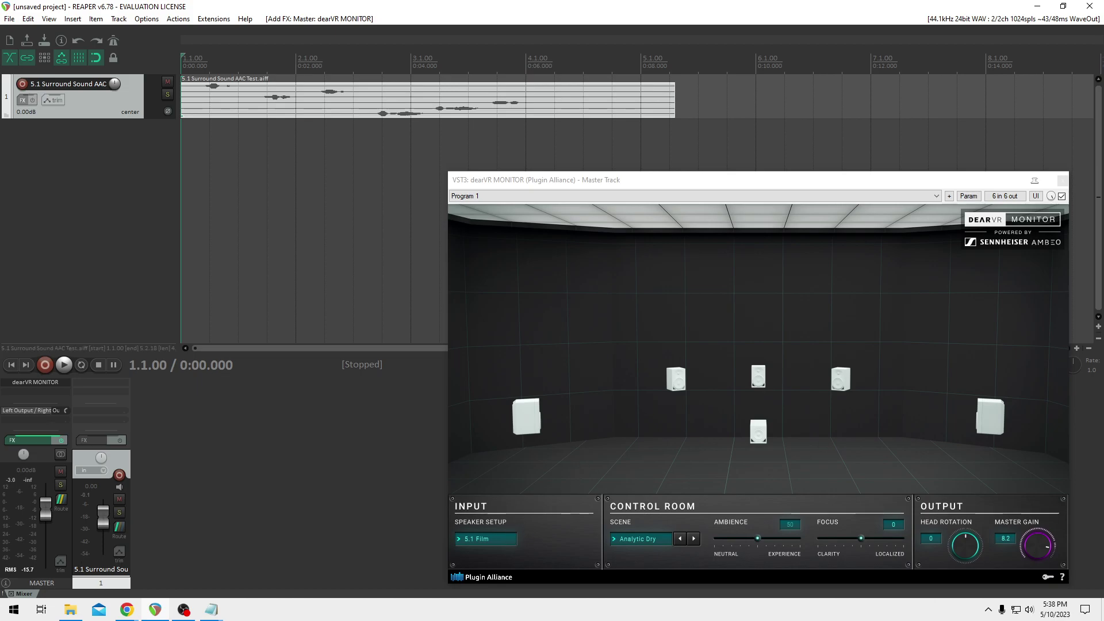
left_click_drag(189, 98, 184, 143)
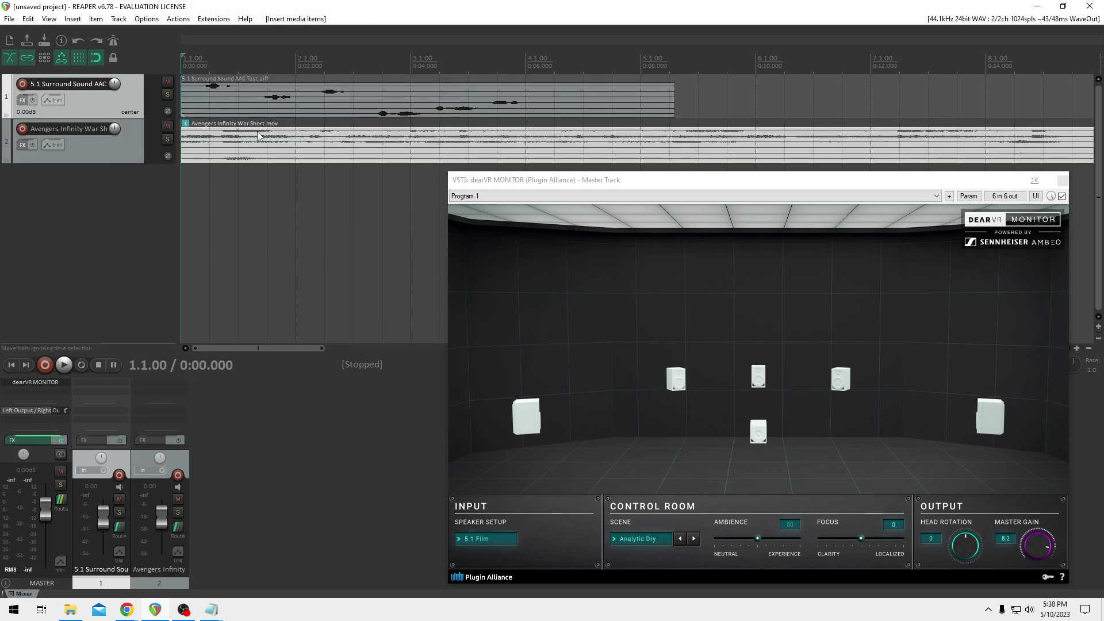
Solo the Avengers track and show a small, repositioned Video Window preview of the film.
left_click(167, 140)
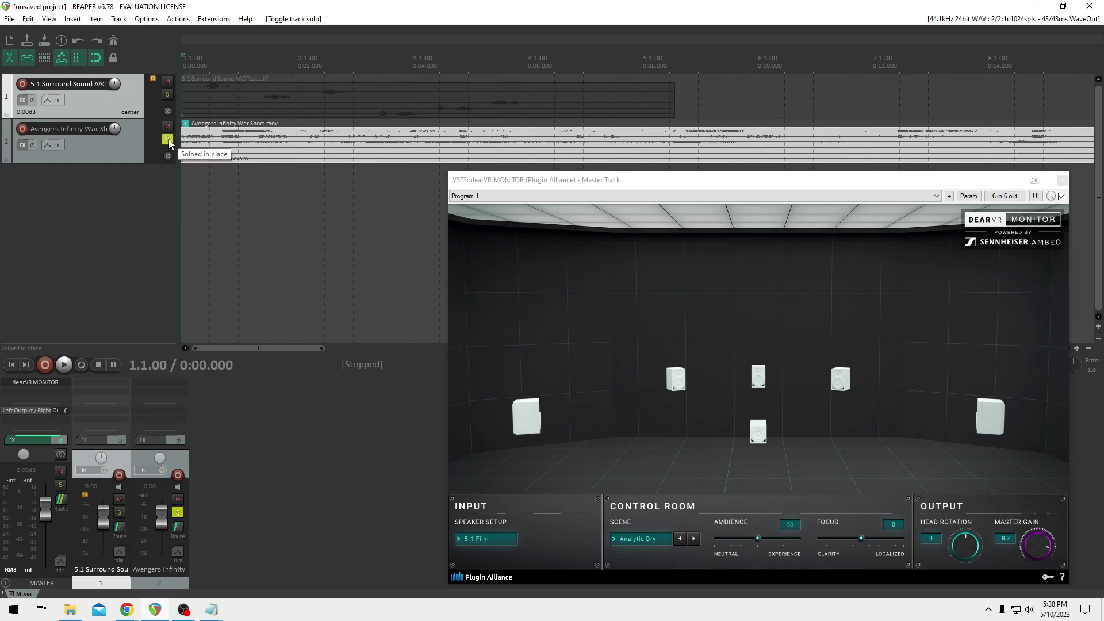
left_click(95, 19)
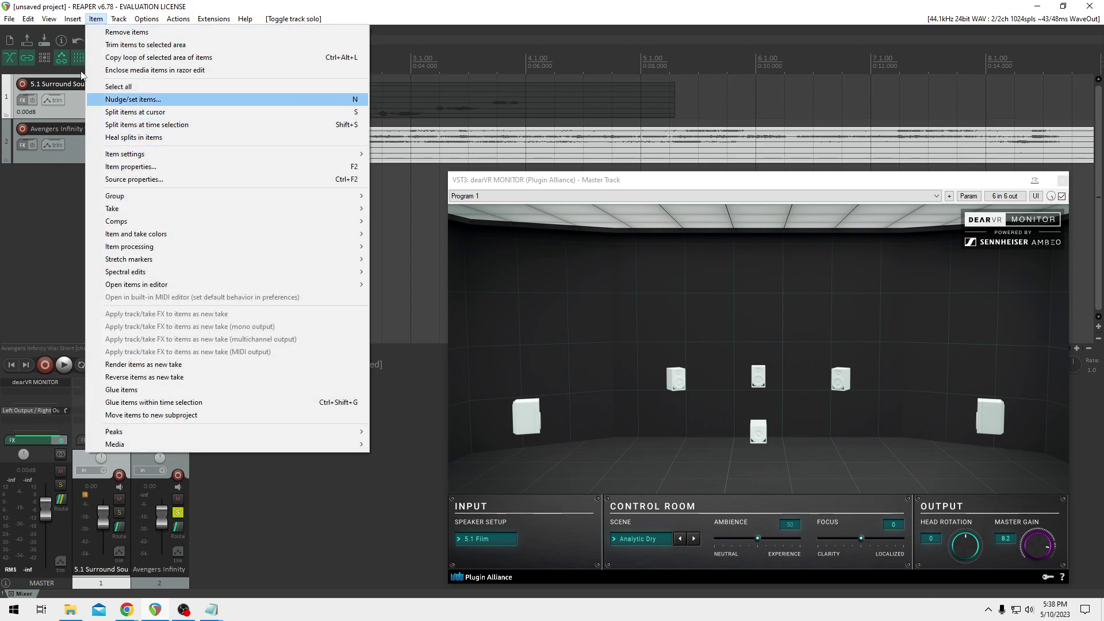
mouse_move(49, 19)
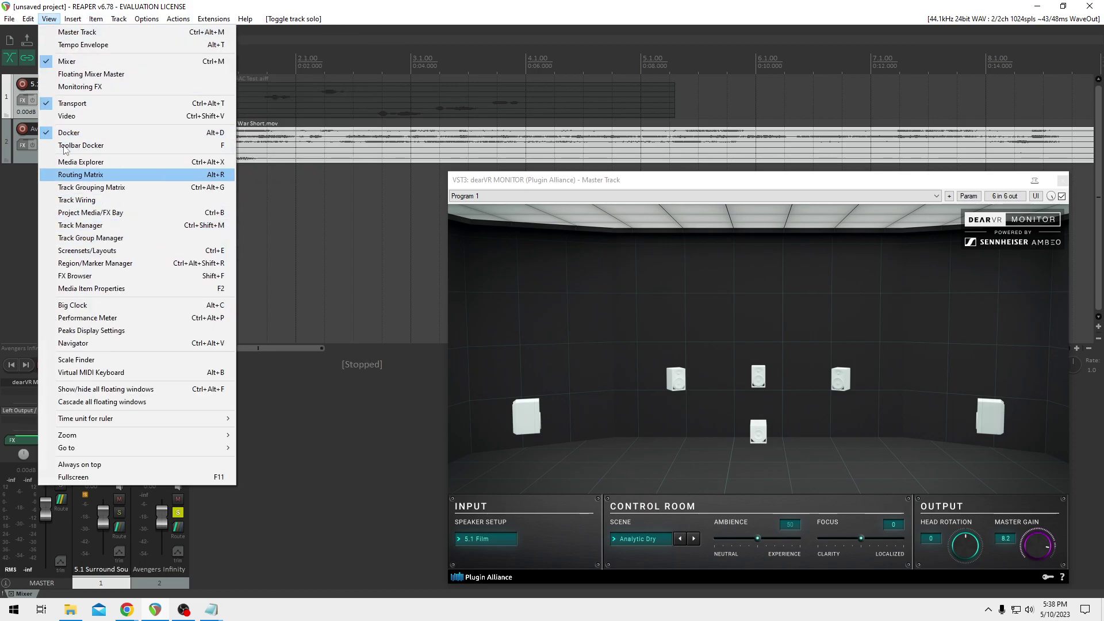
left_click(72, 115)
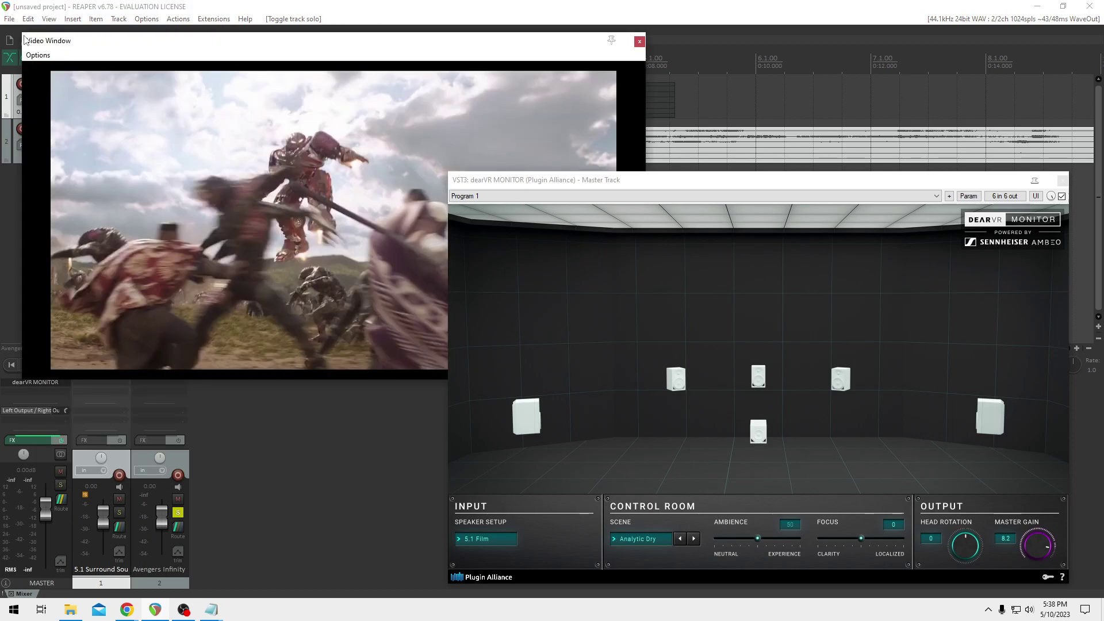
left_click_drag(18, 31, 164, 203)
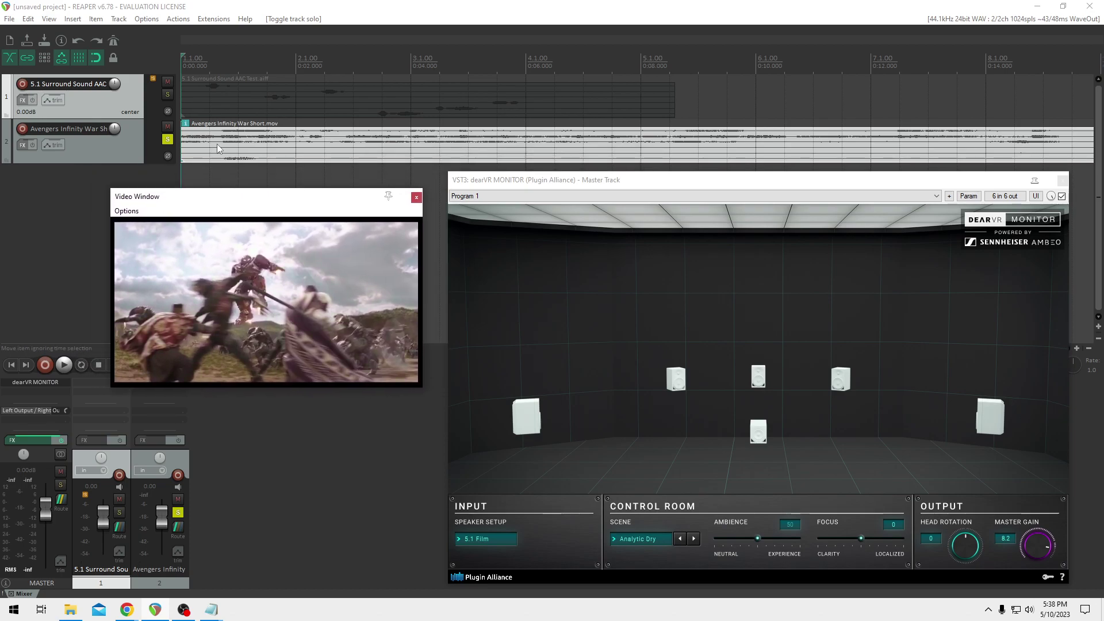
left_click(194, 139)
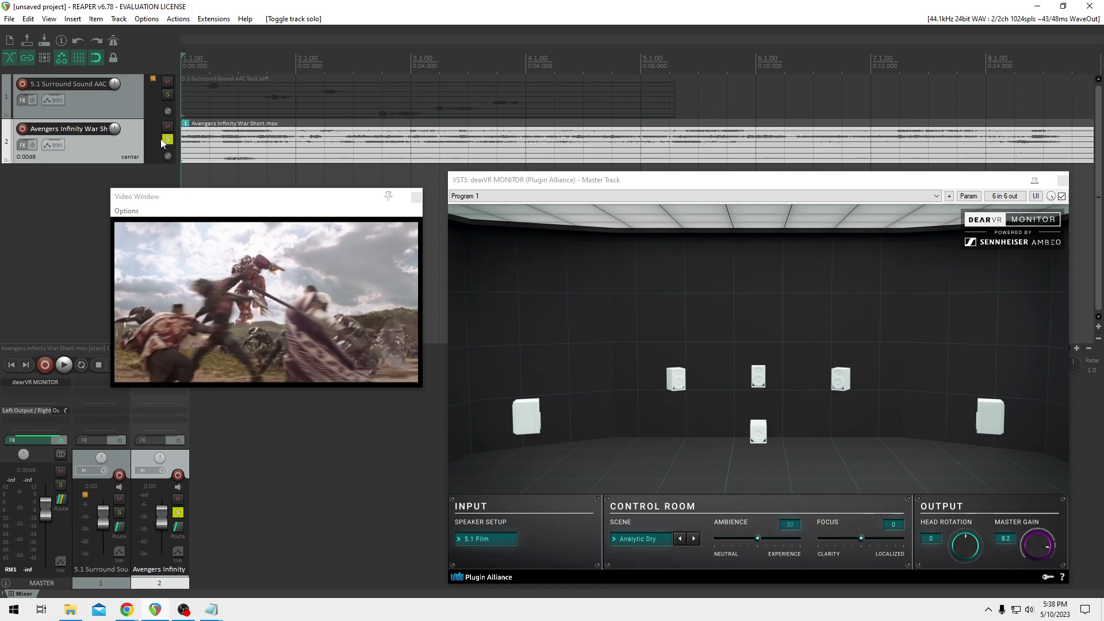
left_click_drag(331, 208, 337, 193)
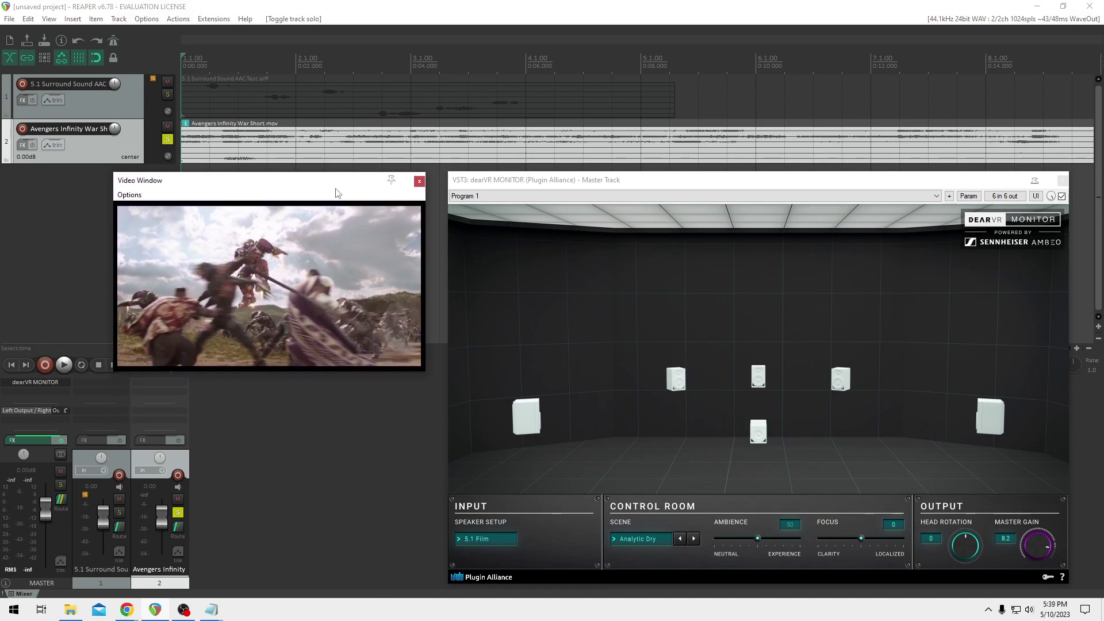
Open dearVR Monitor's plug-in pin connector and move it aside.
left_click(1009, 205)
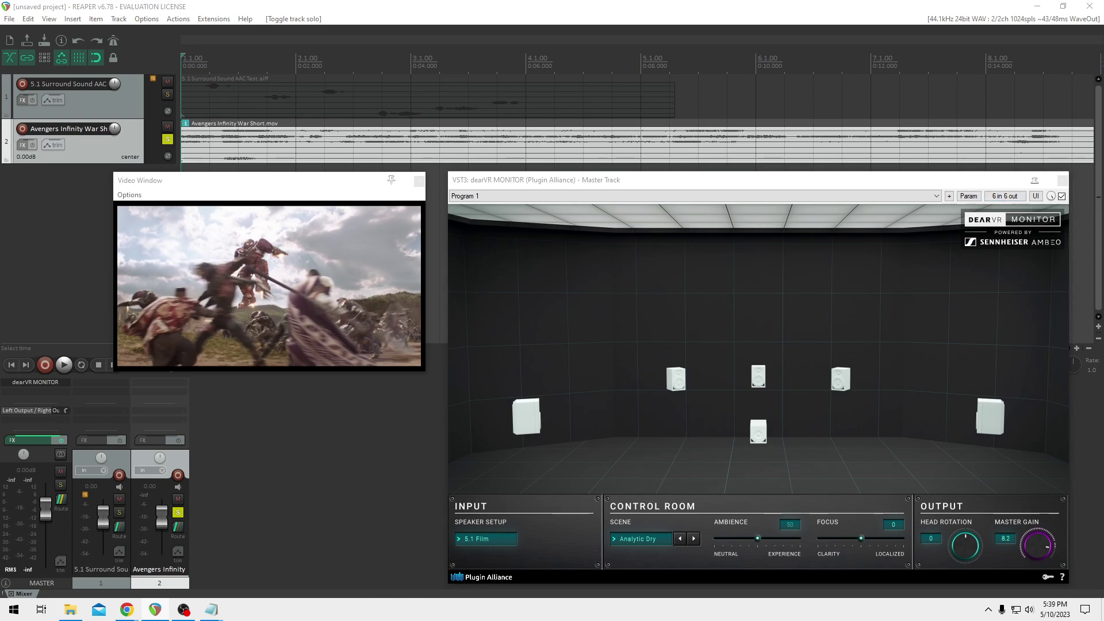
left_click(1004, 196)
left_click_drag(764, 329, 270, 383)
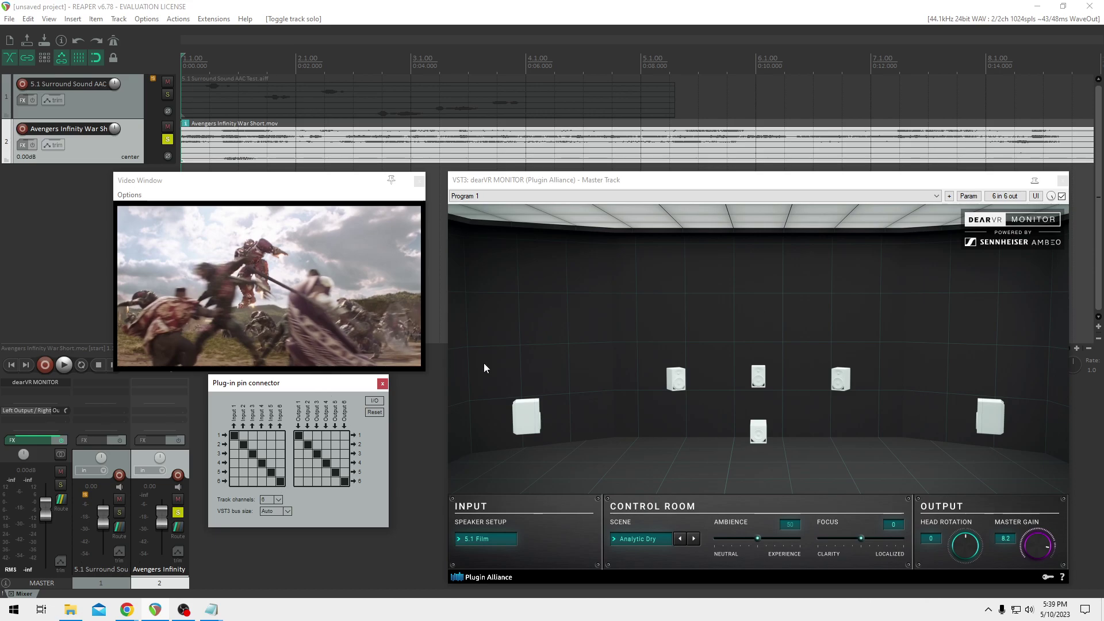
Reopen the pin connector and disconnect all six channels from dearVR's inputs.
left_click(192, 130)
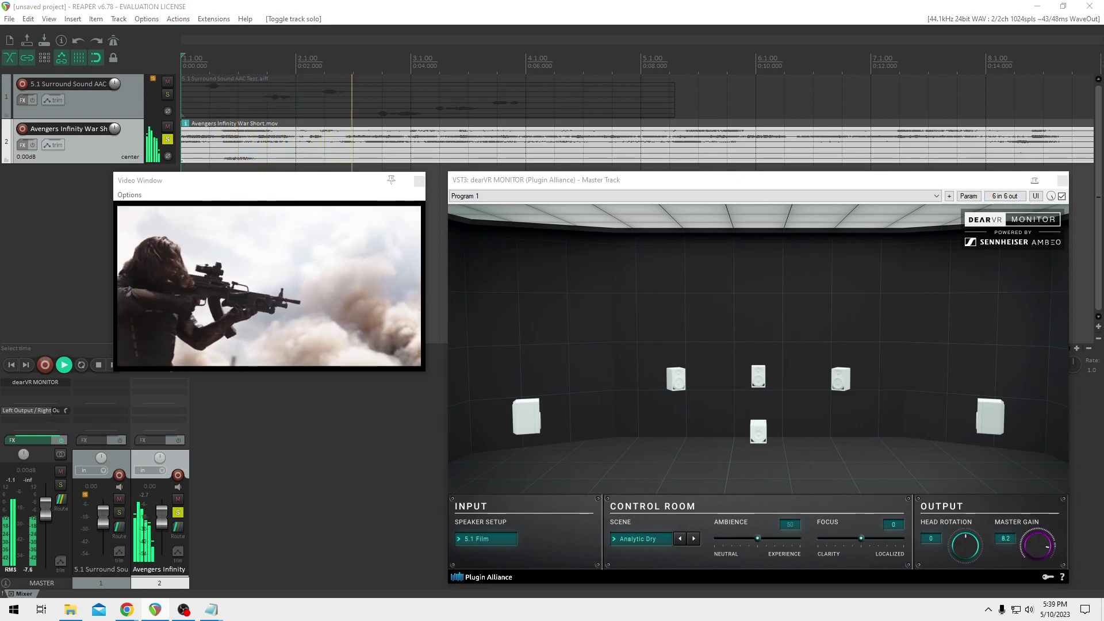
left_click(1004, 196)
left_click_drag(461, 379, 262, 398)
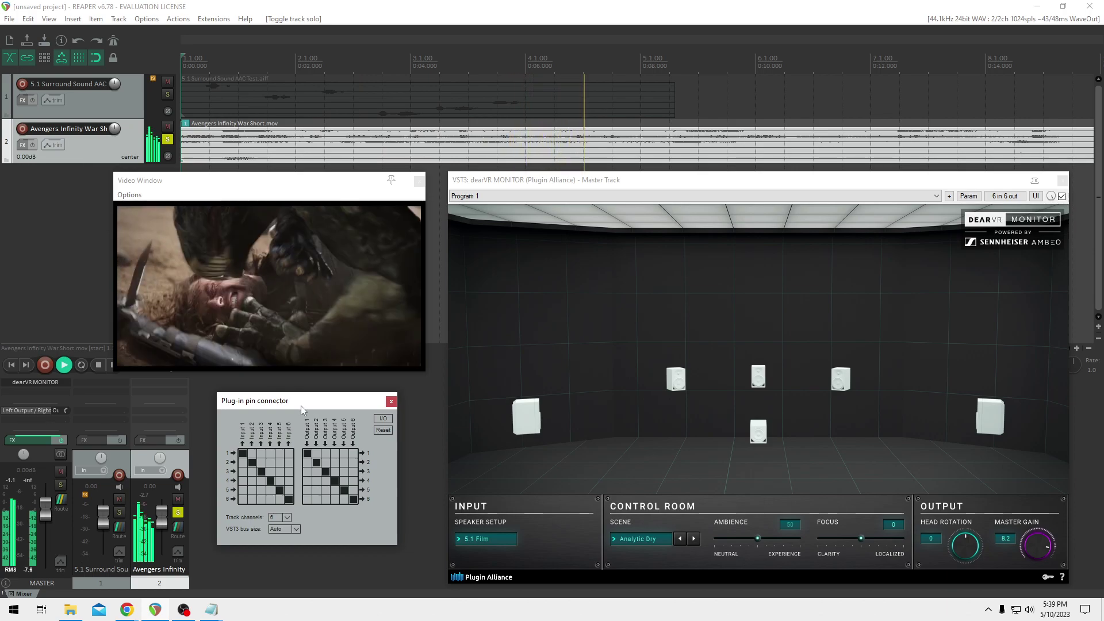
left_click(252, 463)
left_click(270, 481)
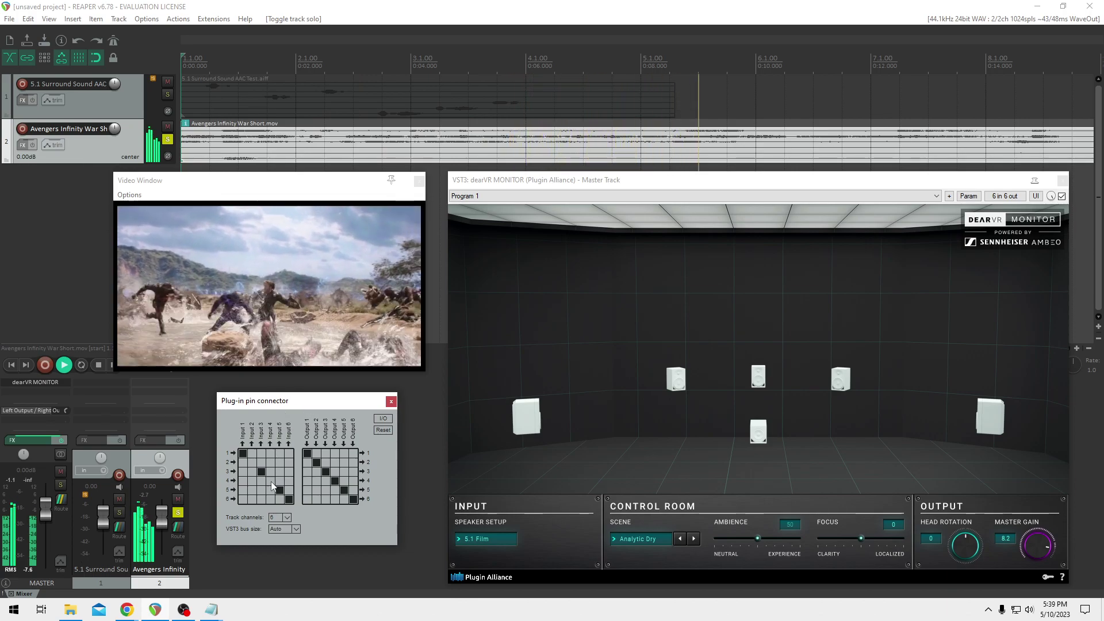
left_click(279, 490)
left_click(288, 499)
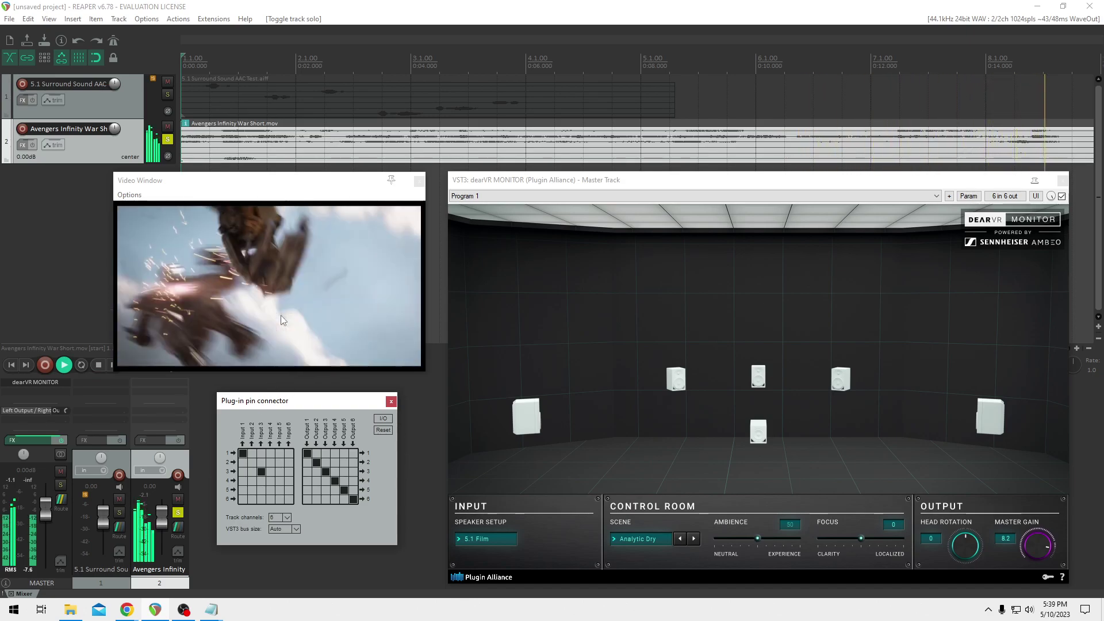
left_click(242, 453)
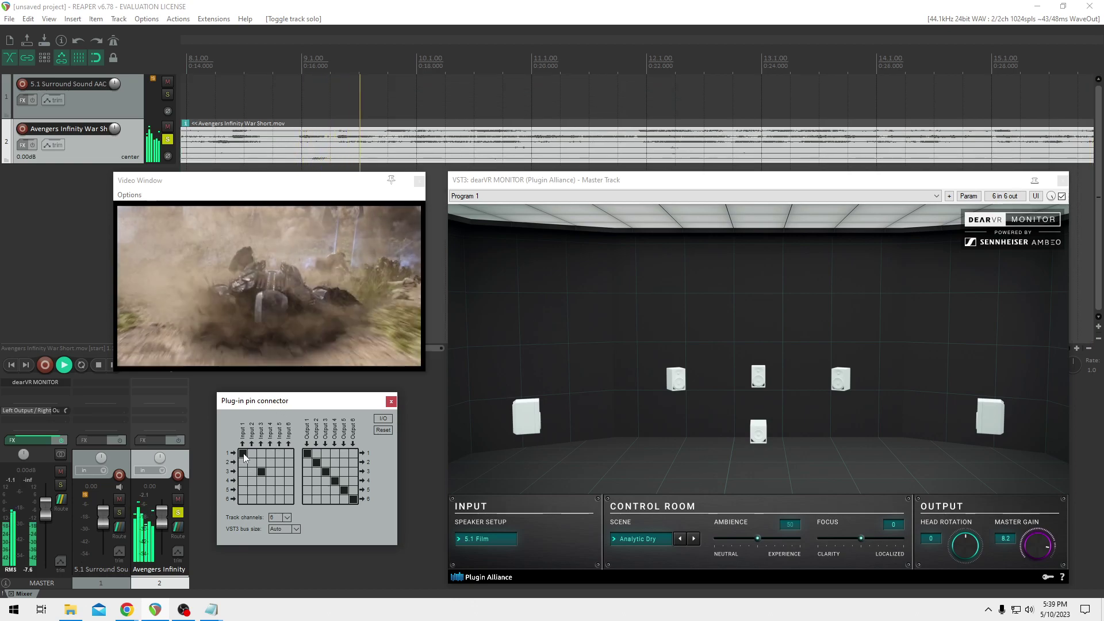
left_click(261, 472)
Leave only channel 6 feeding Input 6, and route Output 5 to channel 5.
left_click(268, 484)
left_click(278, 490)
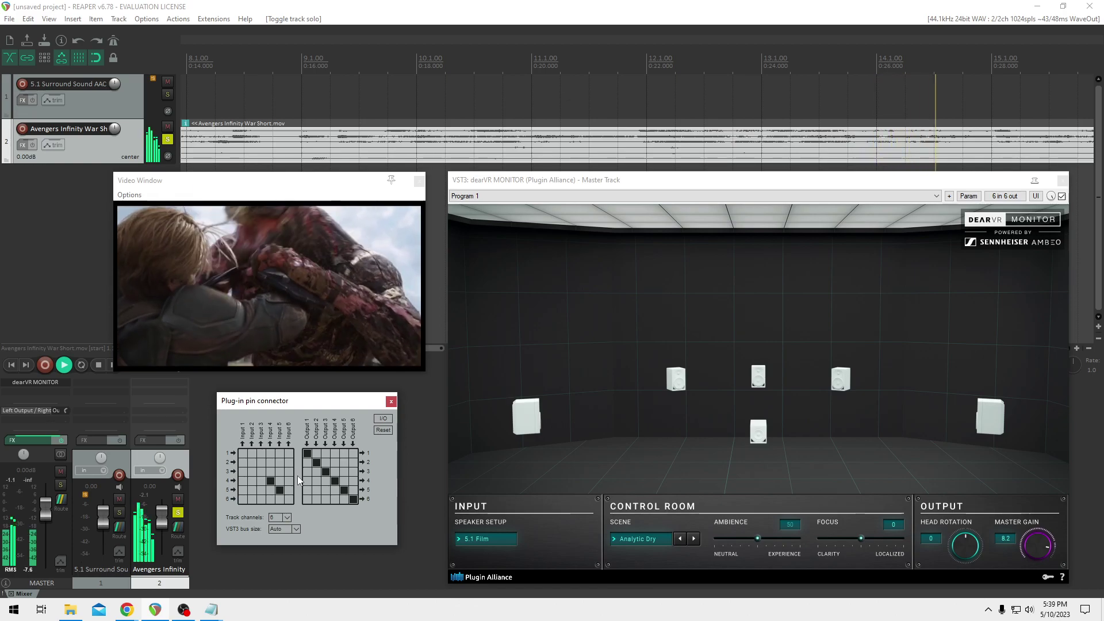
left_click(270, 481)
left_click(278, 490)
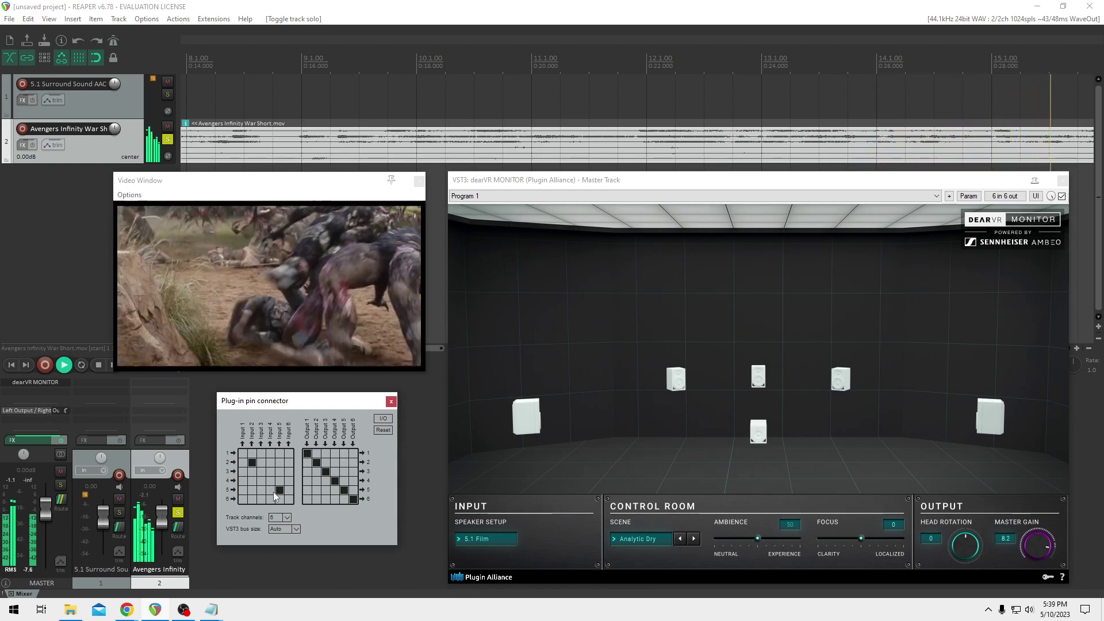
left_click(253, 464)
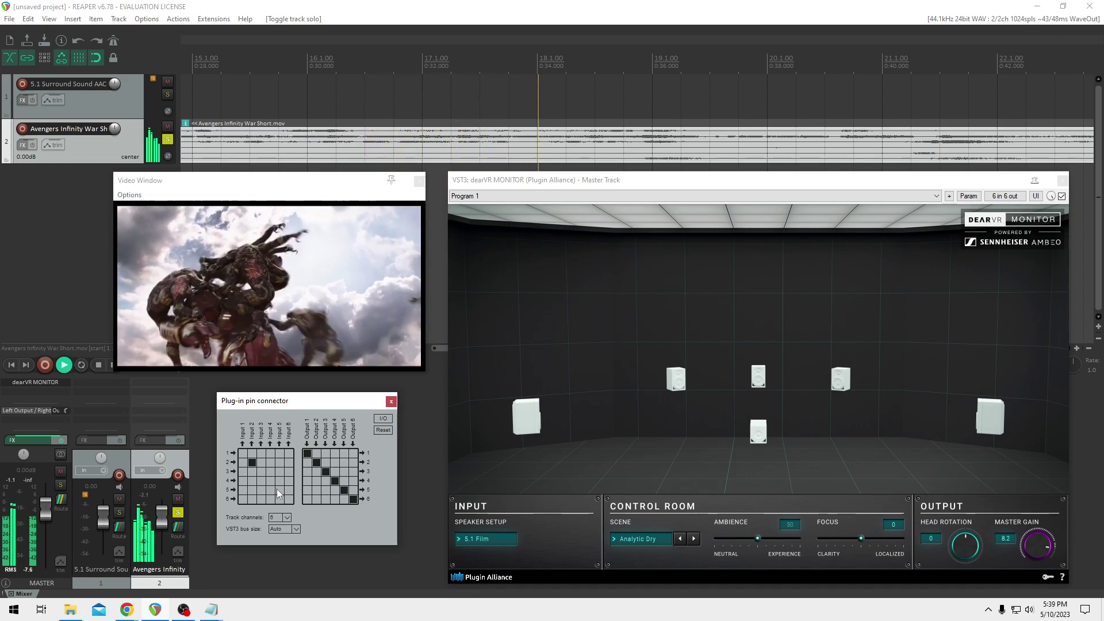
left_click(289, 498)
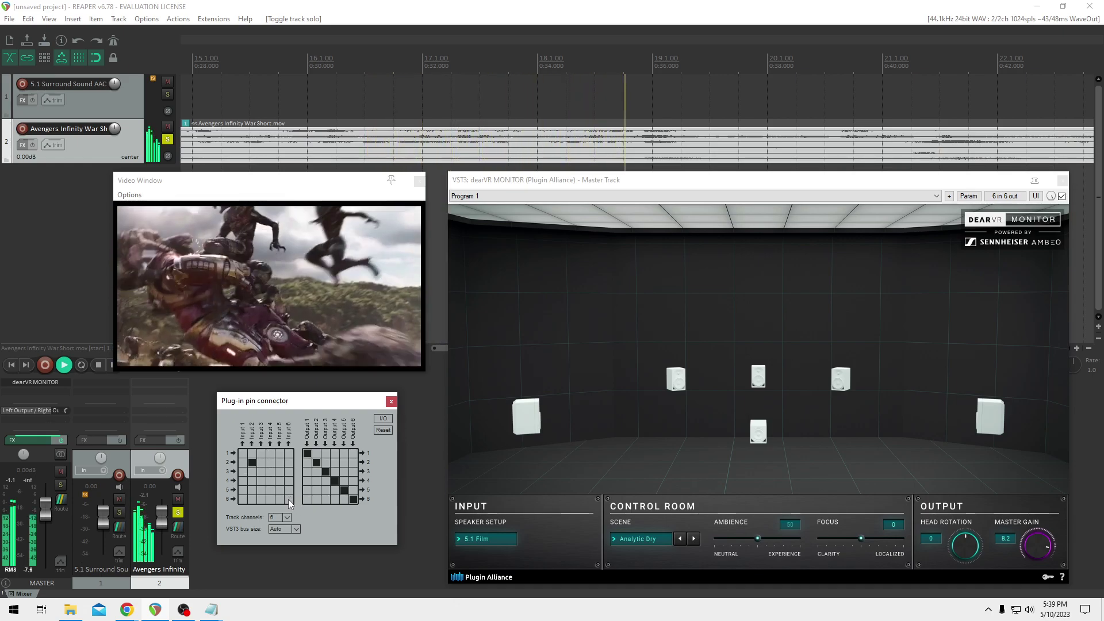
left_click(255, 461)
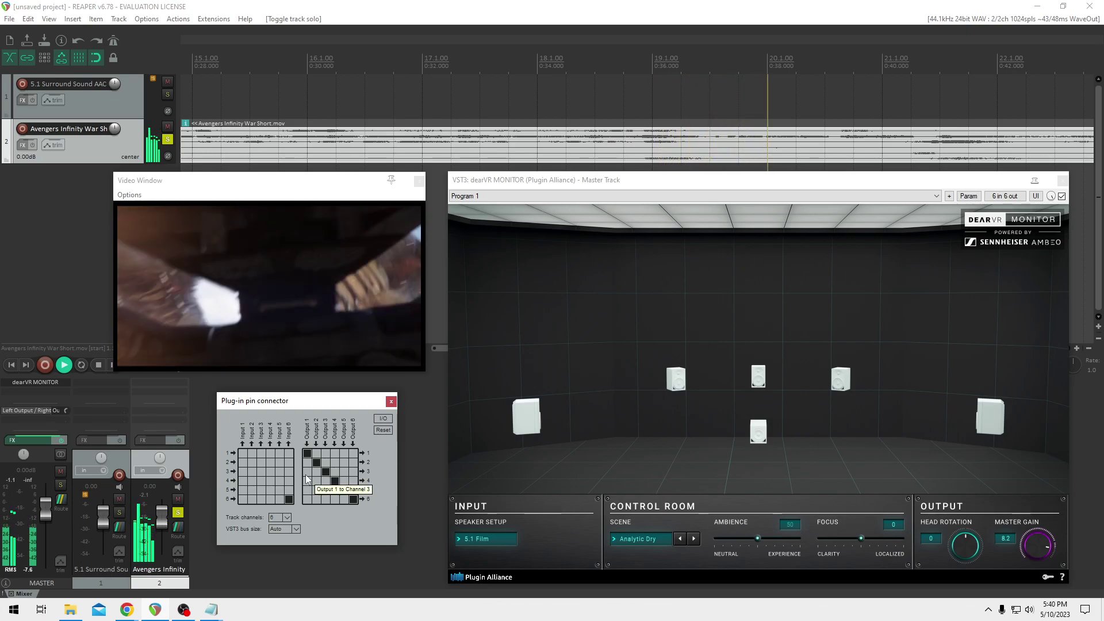
left_click(344, 489)
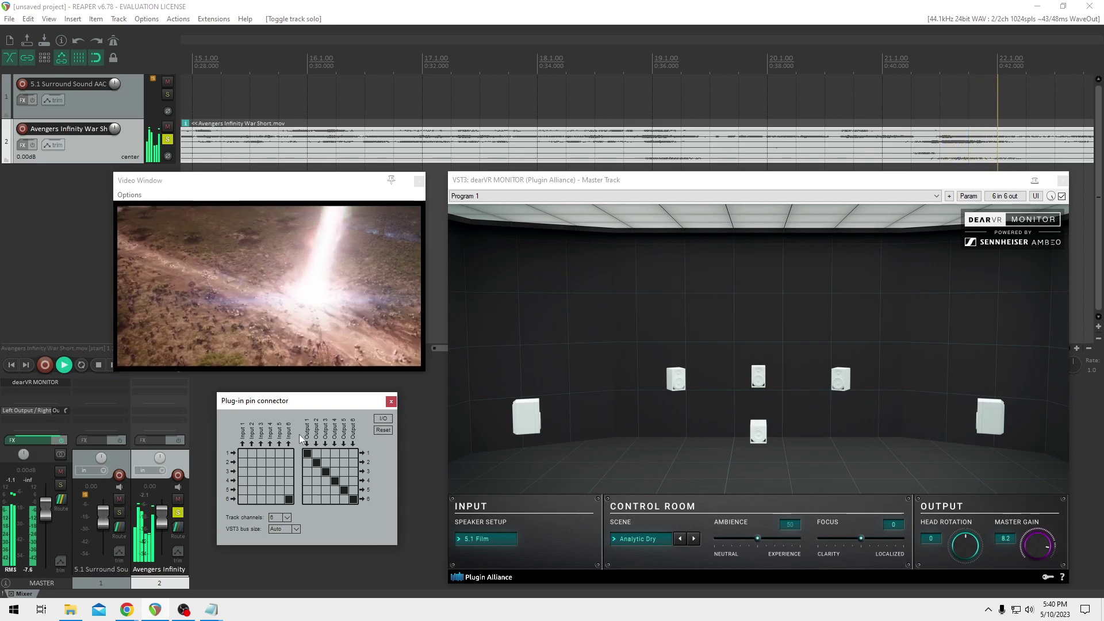
Connect channels 1–5 to their matching dearVR inputs 1–5.
left_click(271, 480)
left_click(276, 489)
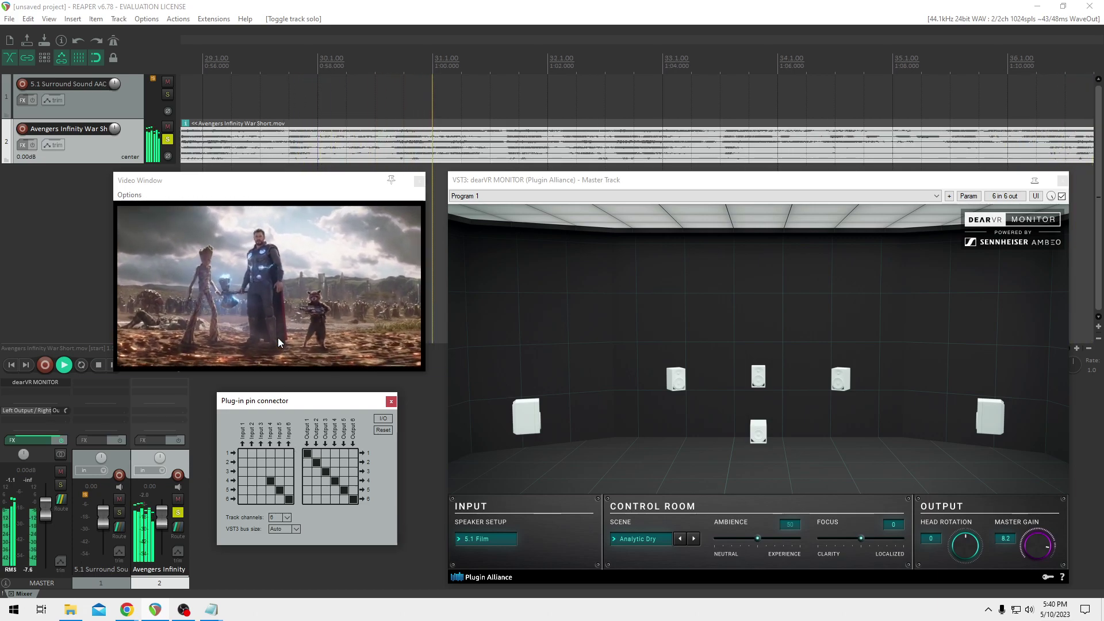
left_click(262, 471)
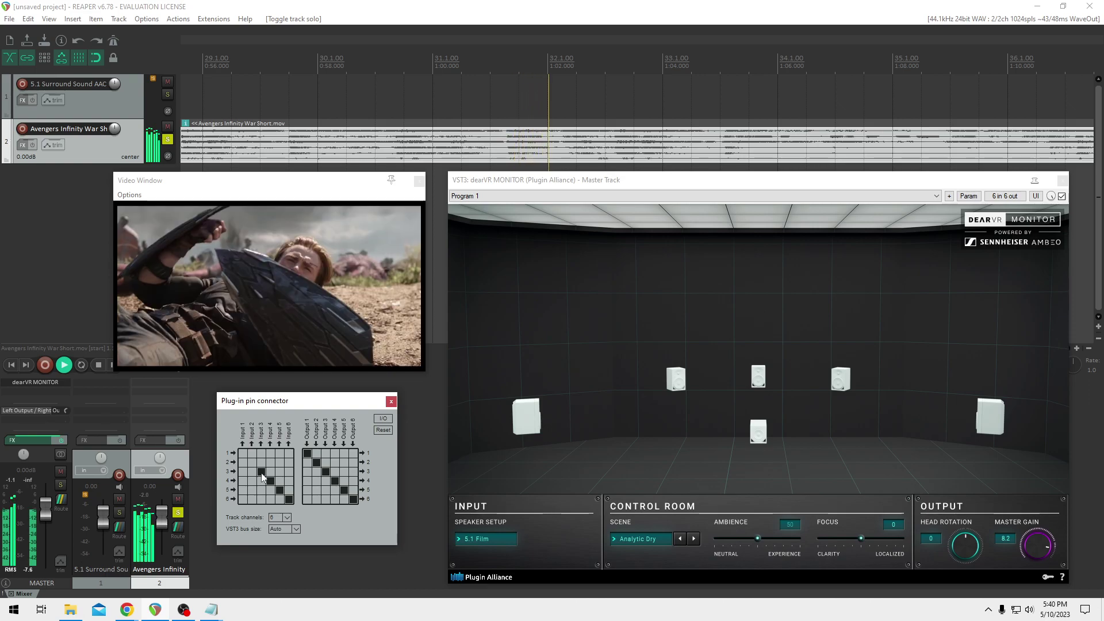
left_click(252, 462)
left_click(243, 453)
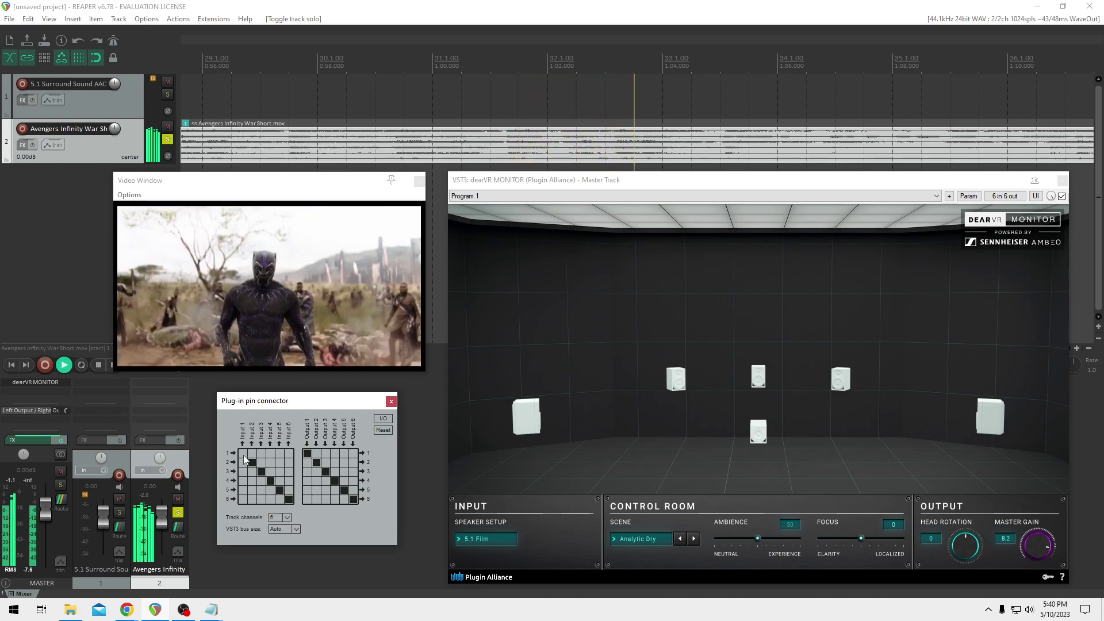
Feed channels 1–5 into Input 6 as well, and enlarge the Video Window.
left_click(287, 453)
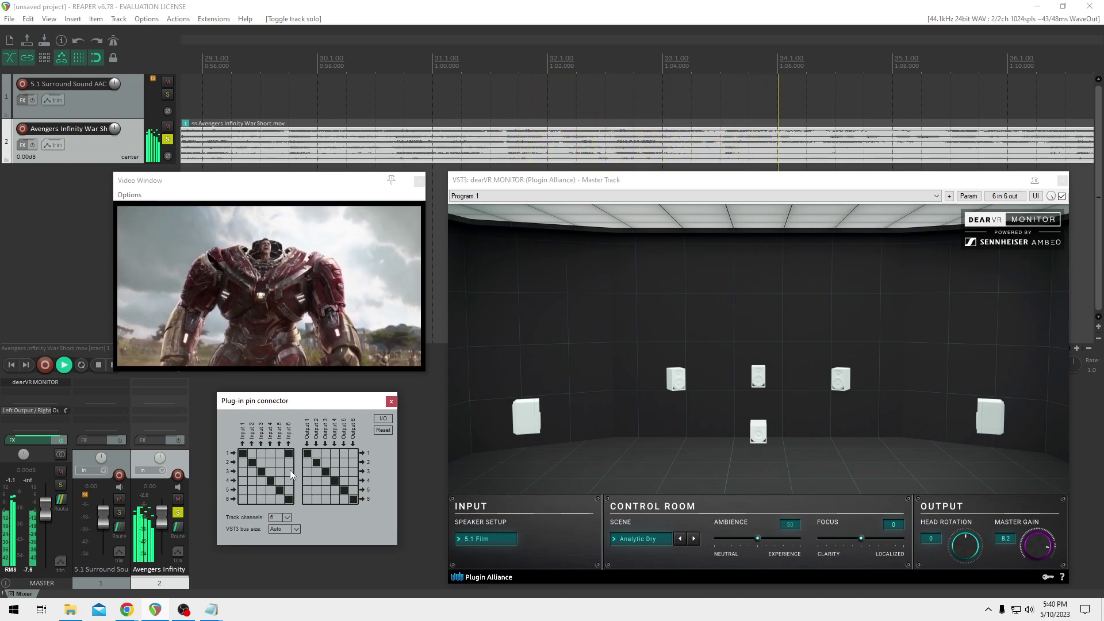
left_click_drag(290, 470, 288, 489)
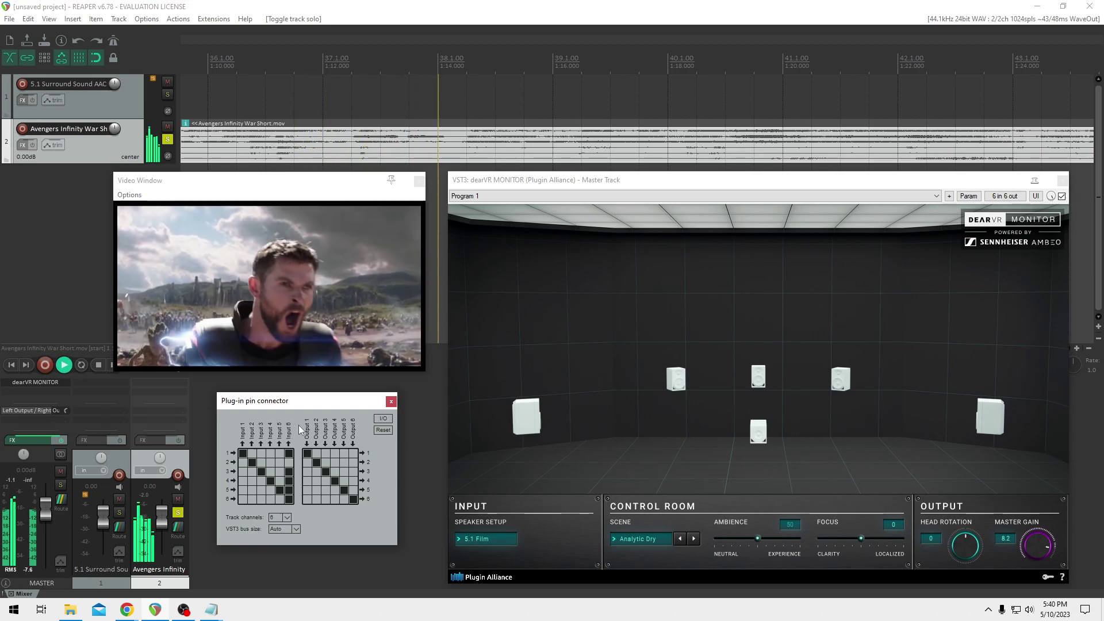
left_click_drag(114, 173, 52, 144)
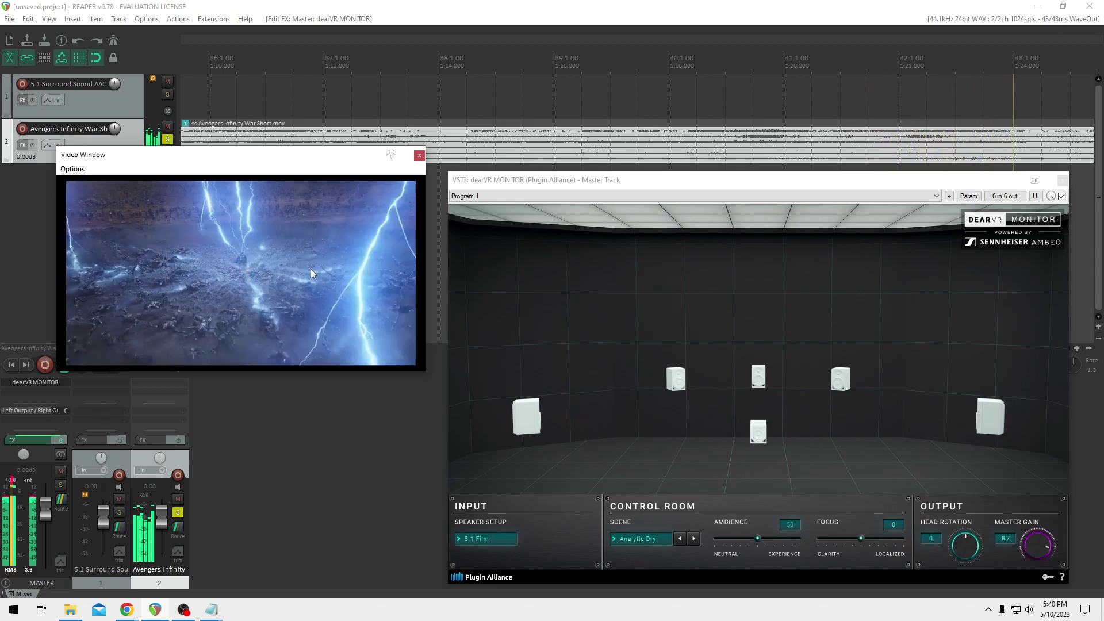
Disconnect channels 3–5 from dearVR's Input 6 for a one-to-one mapping, then close the pin connector.
left_click(500, 133)
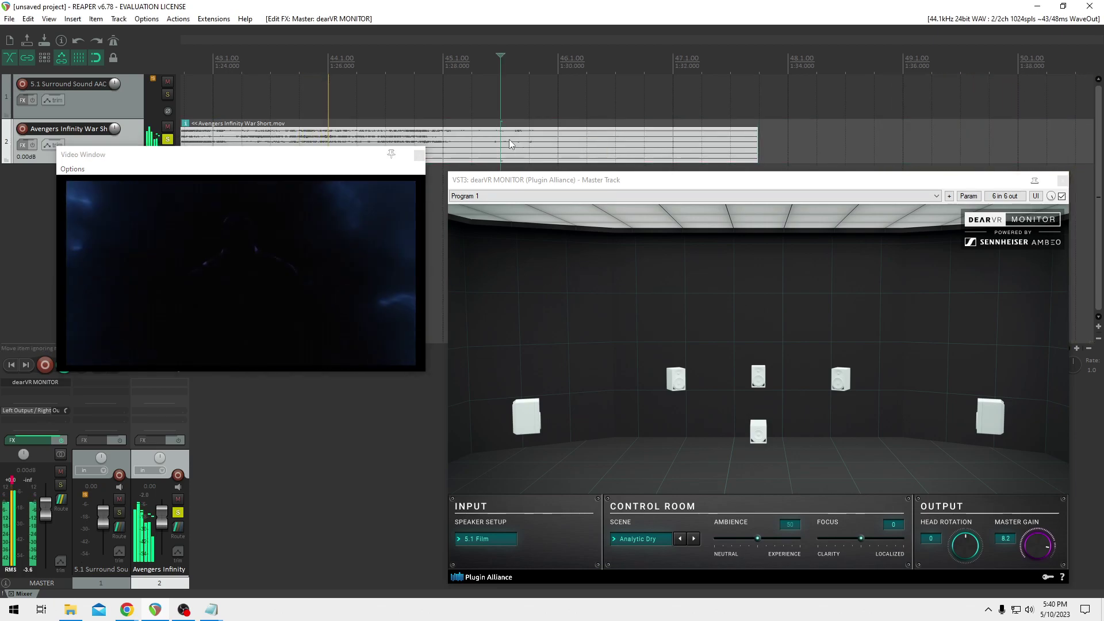
left_click(1005, 203)
left_click_drag(1006, 197, 305, 406)
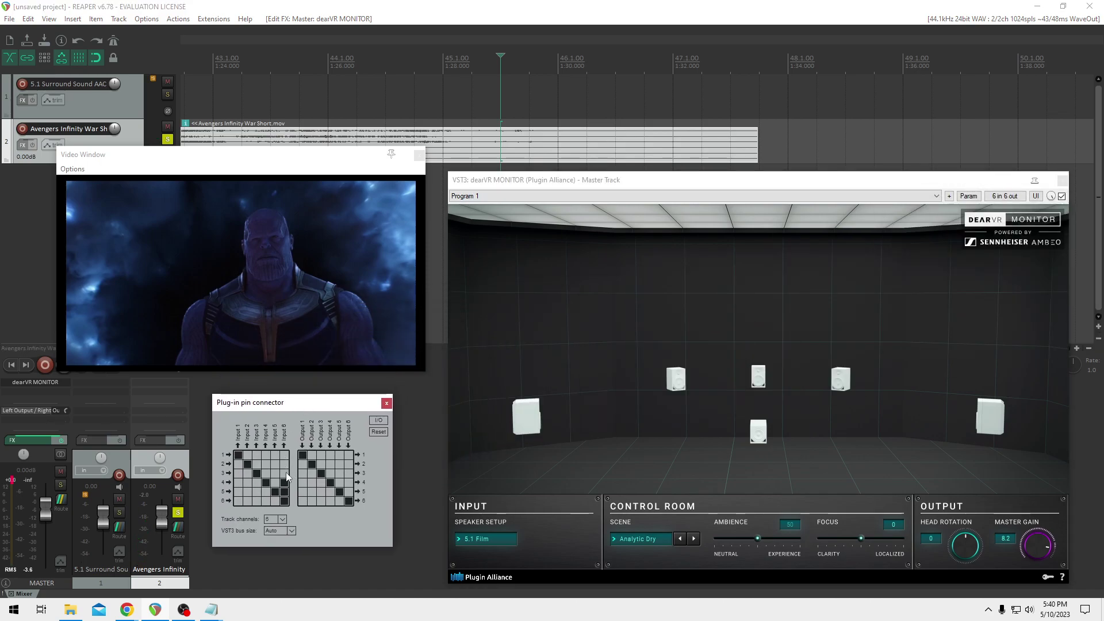
left_click_drag(285, 473, 285, 497)
left_click(387, 403)
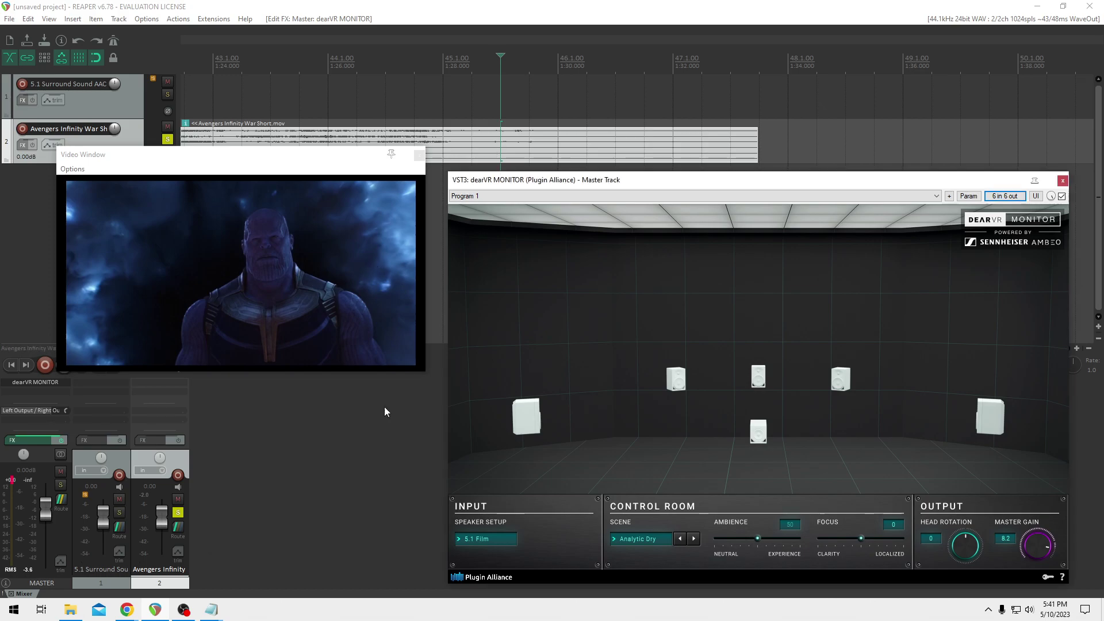
left_click_drag(266, 166, 277, 176)
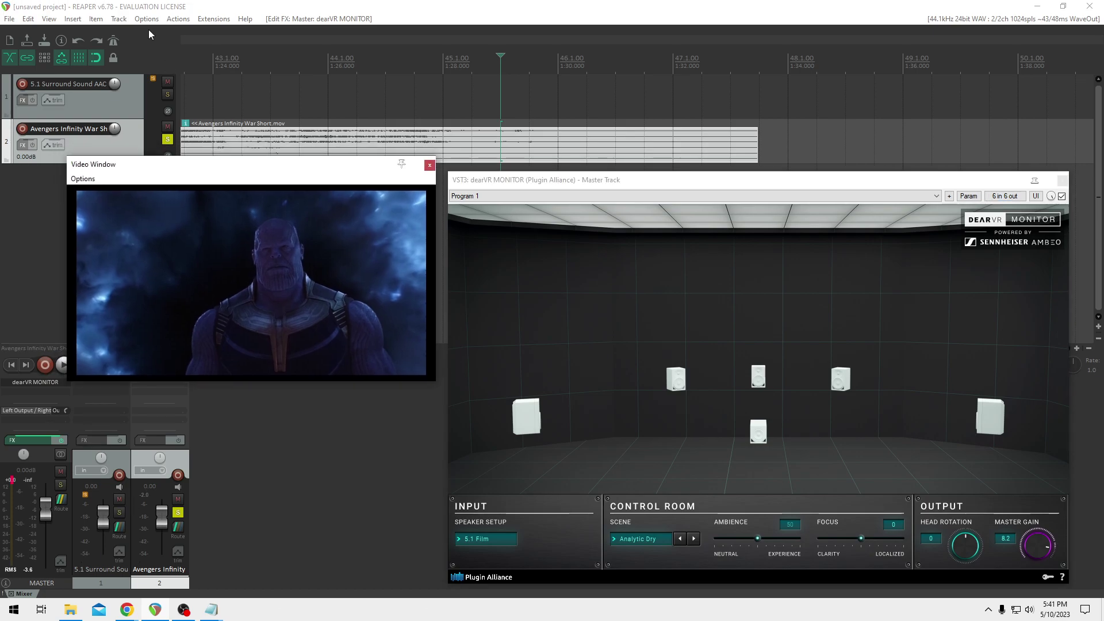
left_click(50, 18)
left_click(80, 175)
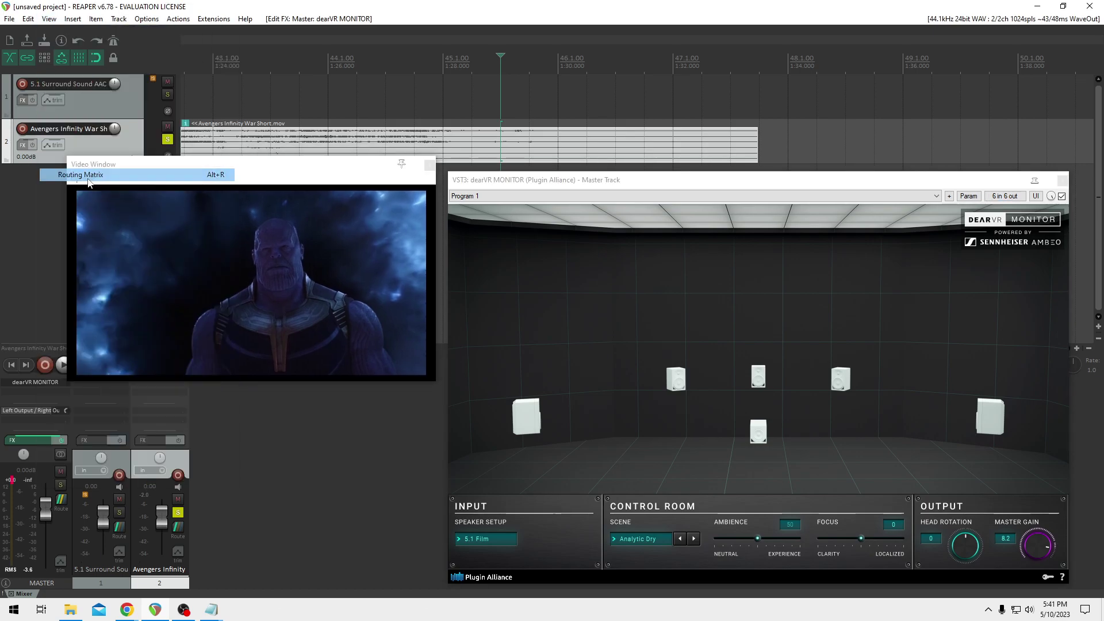
left_click_drag(294, 111, 274, 210)
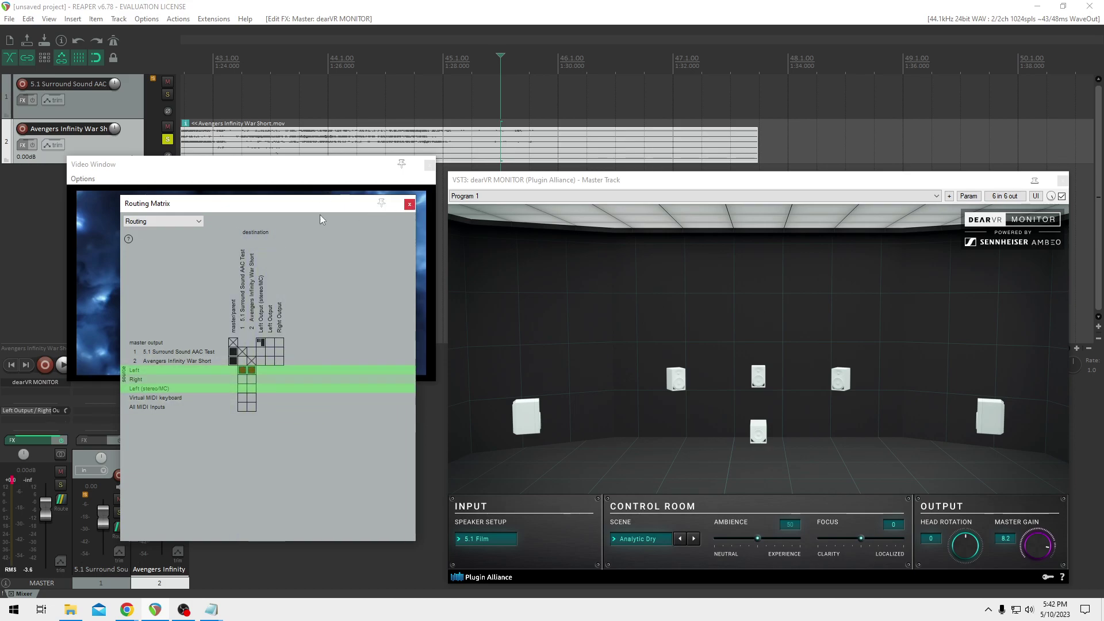
Close the routing matrix and hide the Video Window.
left_click(410, 204)
left_click(49, 19)
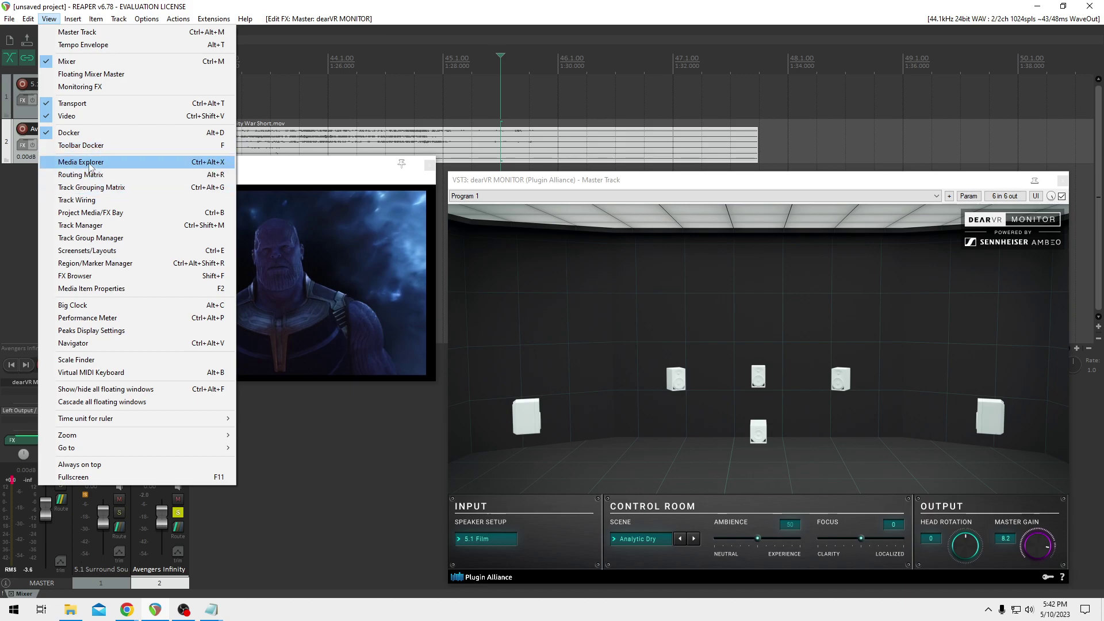
left_click(68, 116)
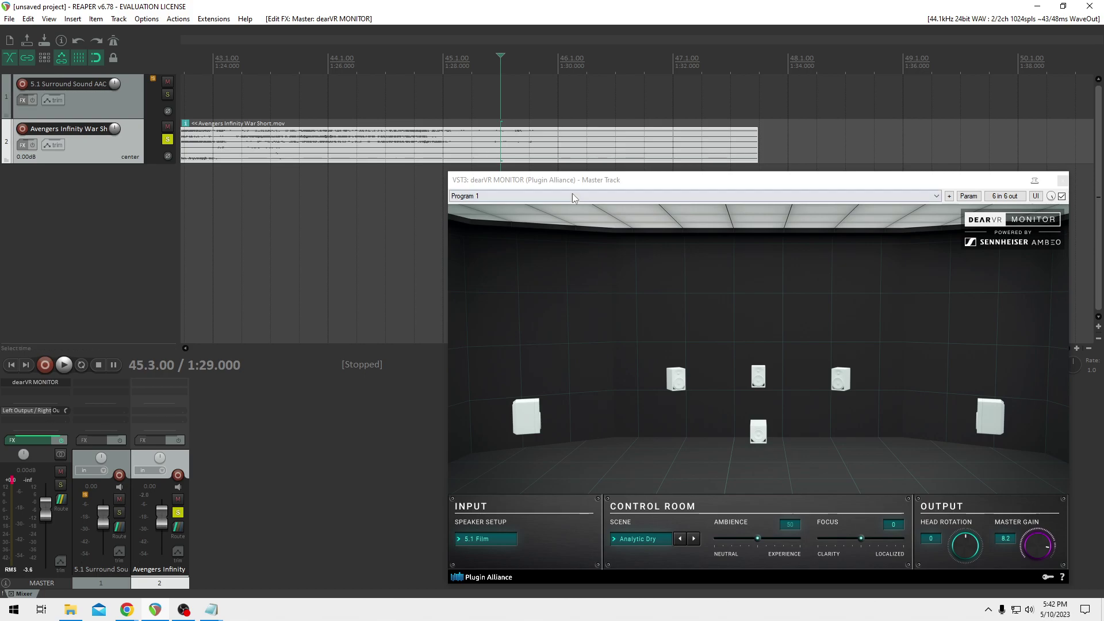
Check the master track and track 2 routing windows without changing anything.
left_click(62, 503)
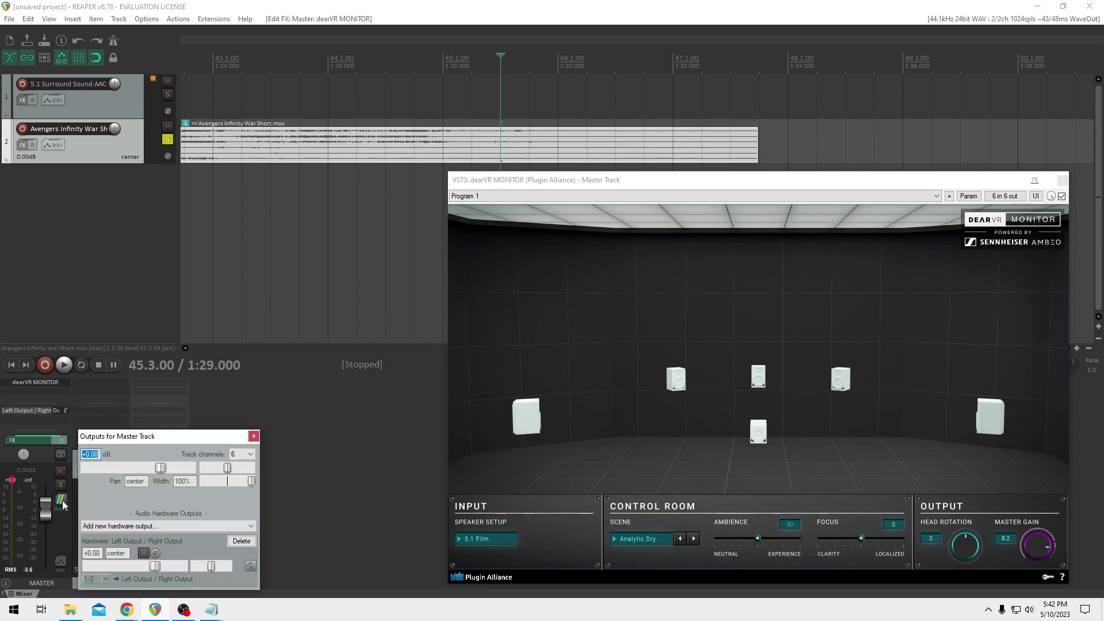
left_click(242, 454)
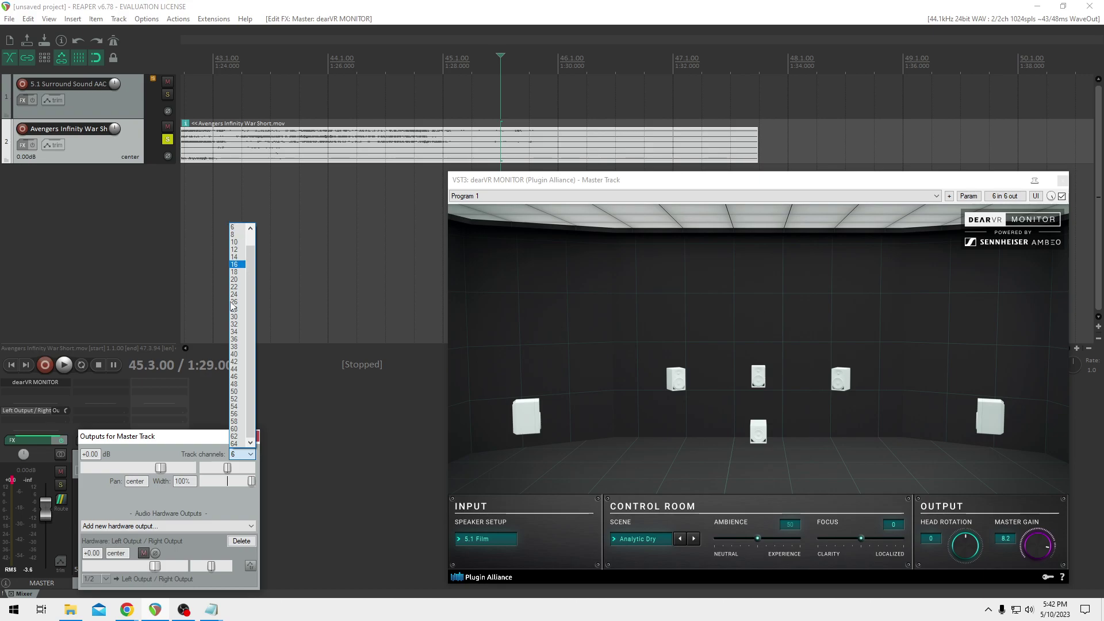
left_click(168, 446)
left_click(256, 436)
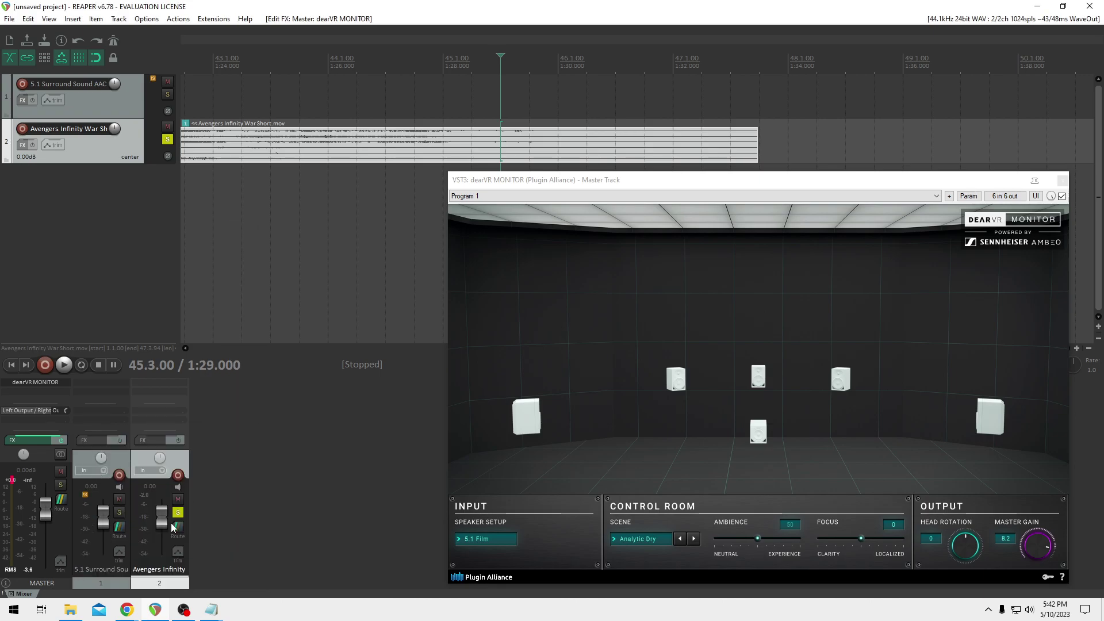
left_click(177, 527)
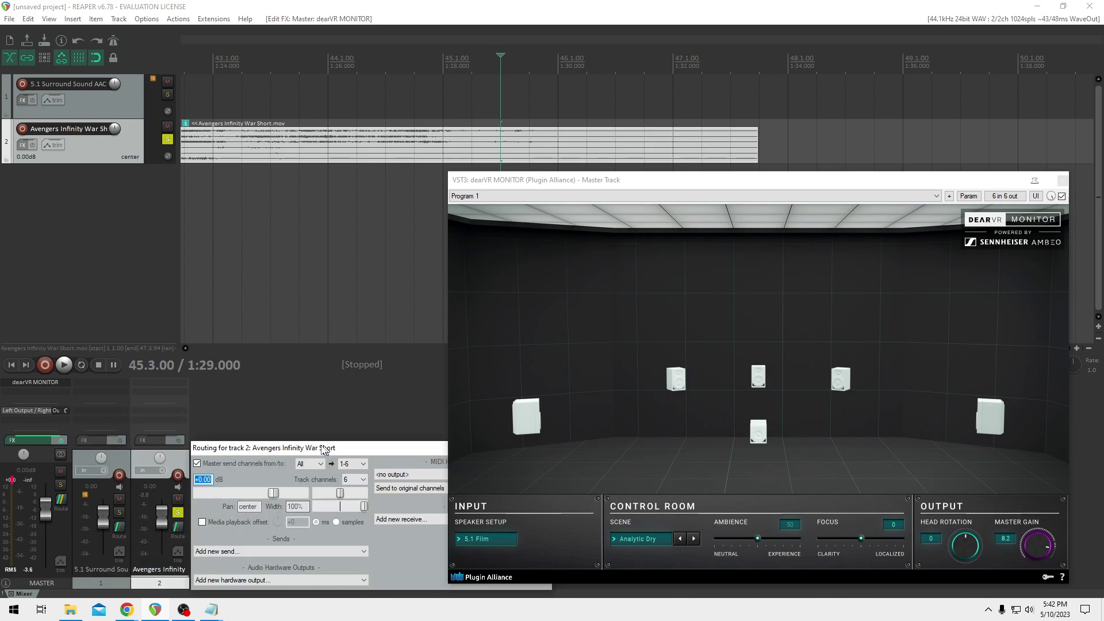
left_click_drag(299, 447, 164, 420)
left_click(421, 428)
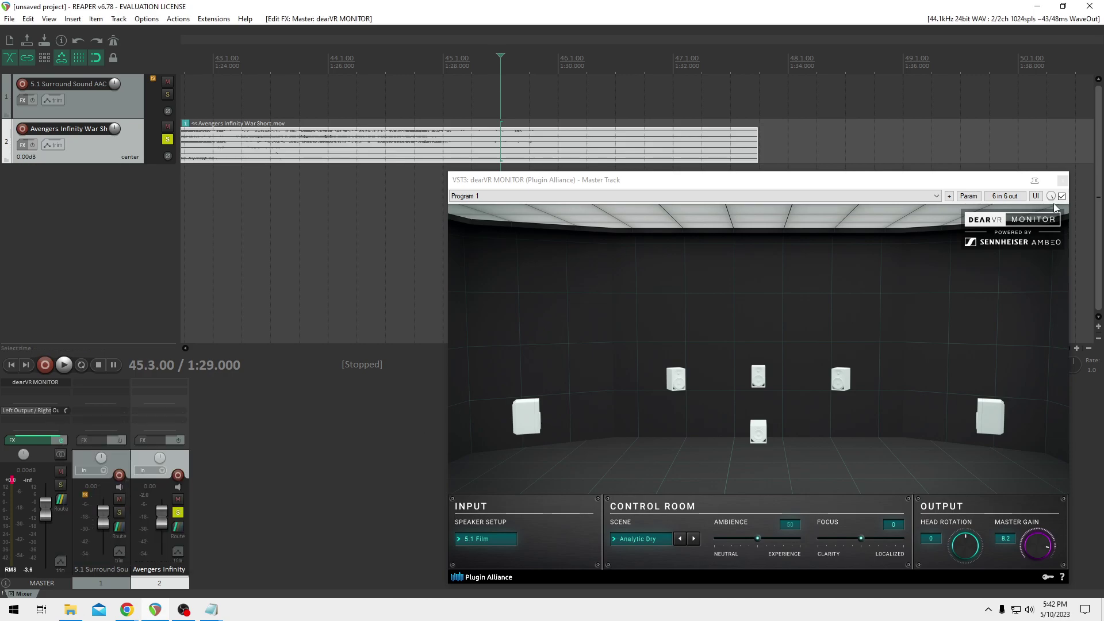
In dearVR's pin connector, feed channel 4 into Input 5, then restore channel 5 to Input 5.
left_click(1004, 196)
left_click_drag(994, 212, 330, 275)
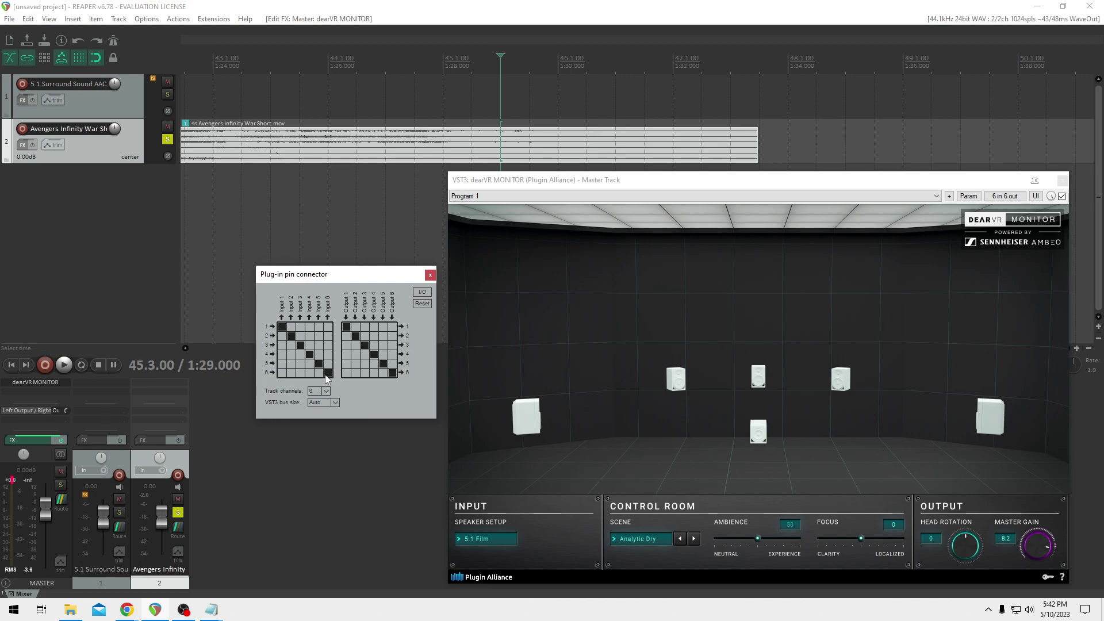
left_click(320, 353)
left_click(319, 362)
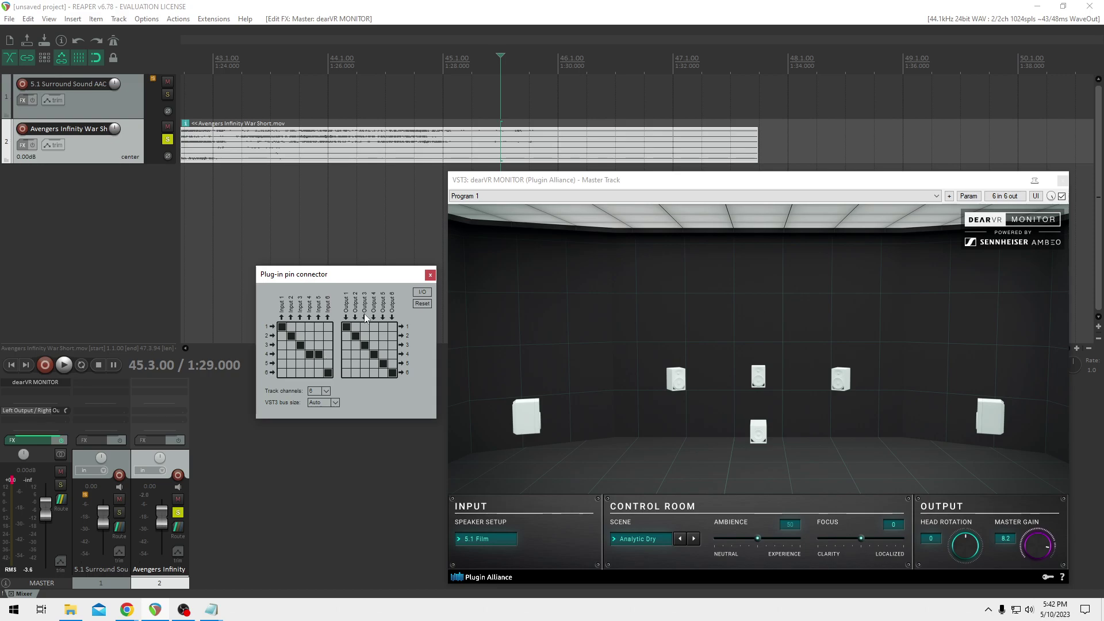
left_click(430, 274)
left_click(177, 527)
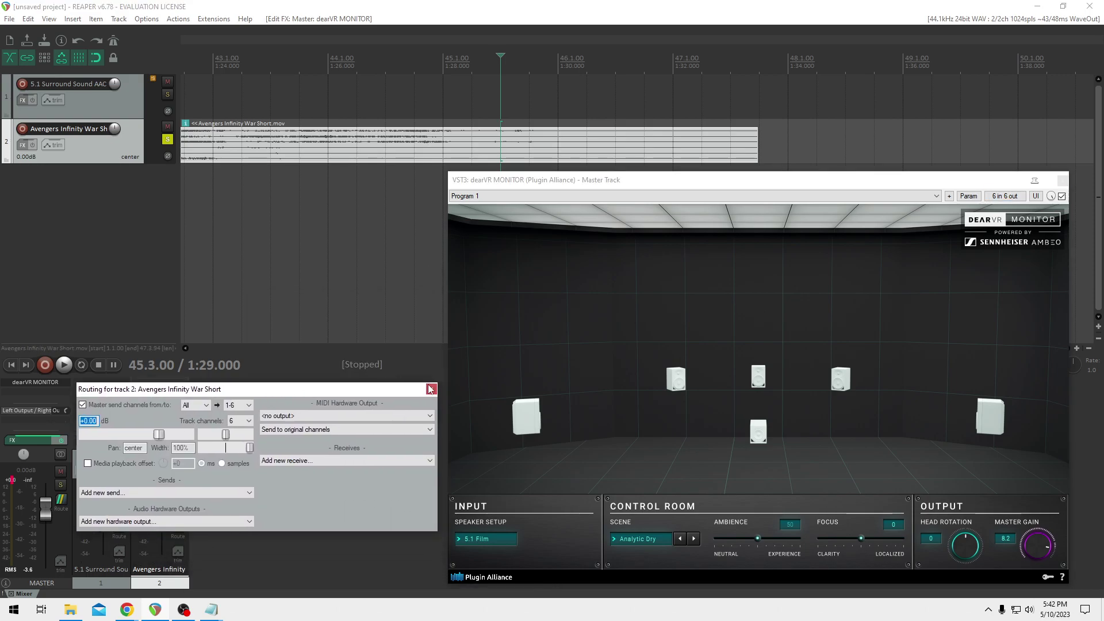
left_click(1006, 196)
left_click(981, 280)
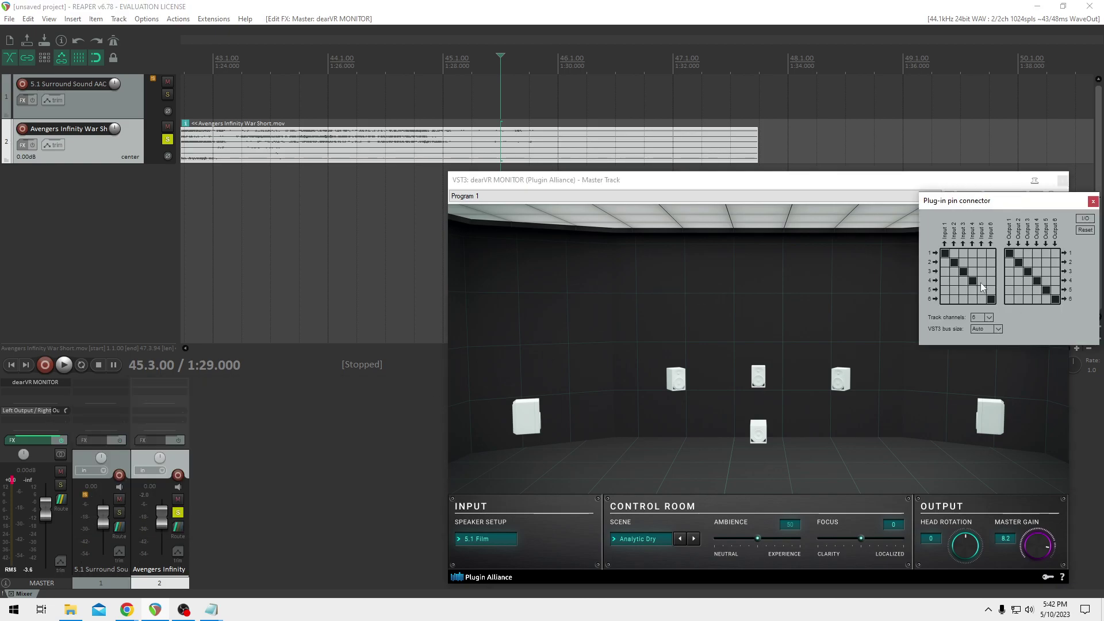
left_click(982, 290)
left_click(1093, 200)
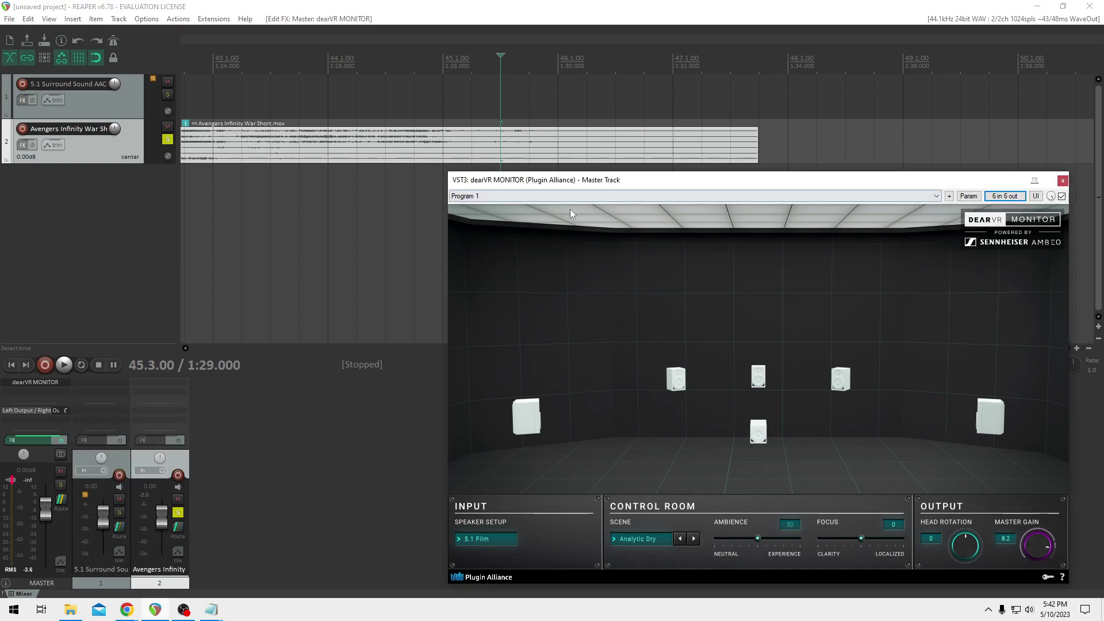